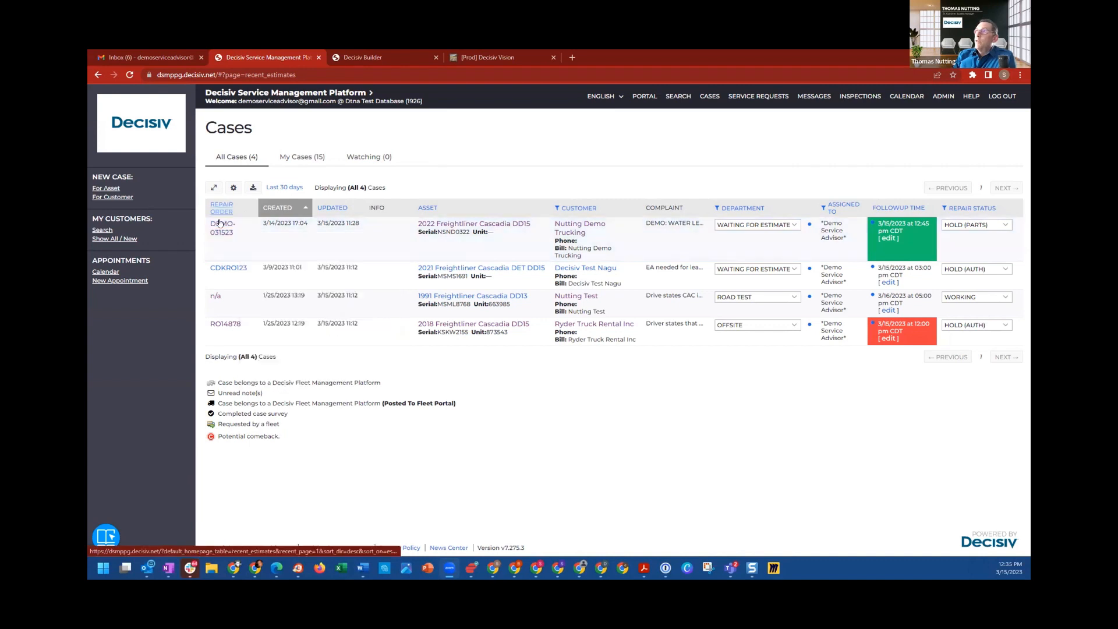
Step: Preview the notes of the 2022 Freightliner Cascadia DD15 water leak case and open that case
mouse_move(230, 248)
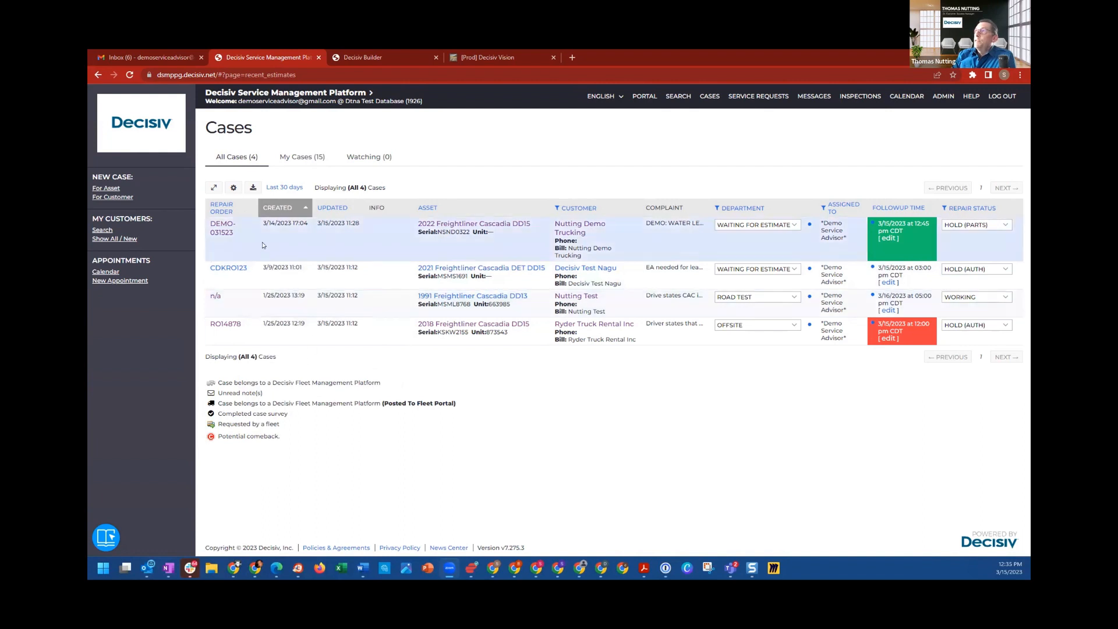
mouse_move(228, 229)
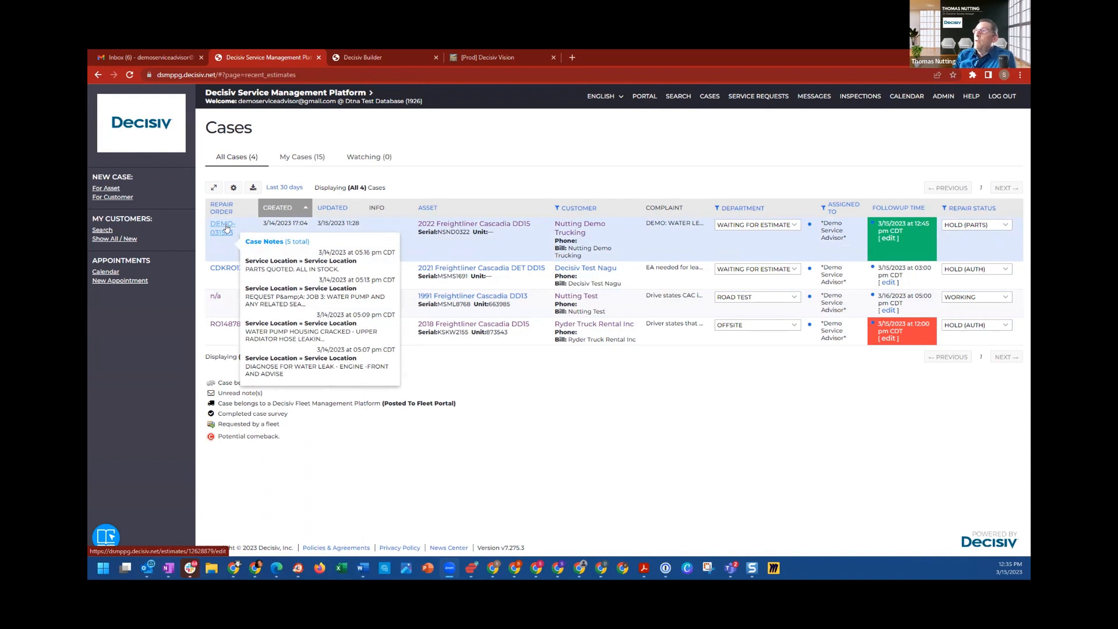
click(219, 228)
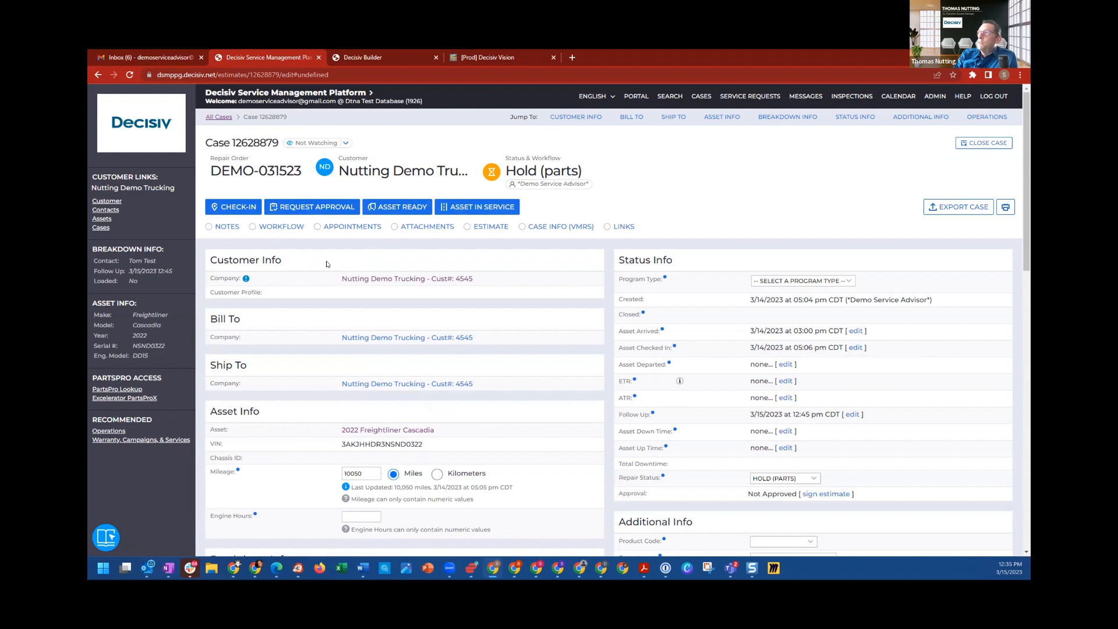
Step: Review the case's previous notes and its previous workflow assignments
click(226, 228)
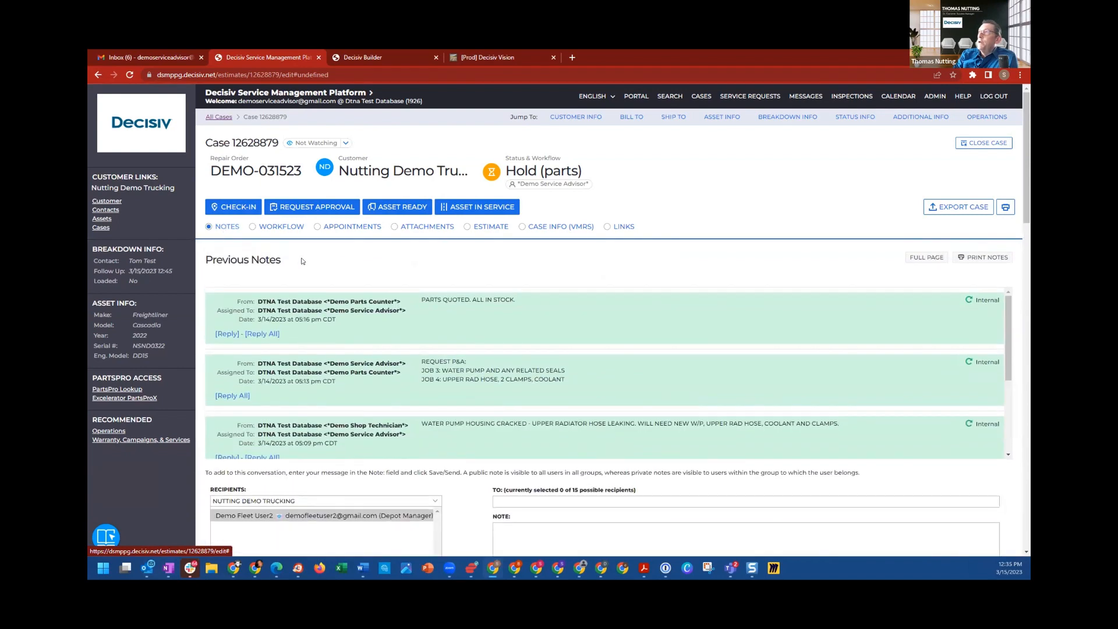
scroll(324, 266, down, 1)
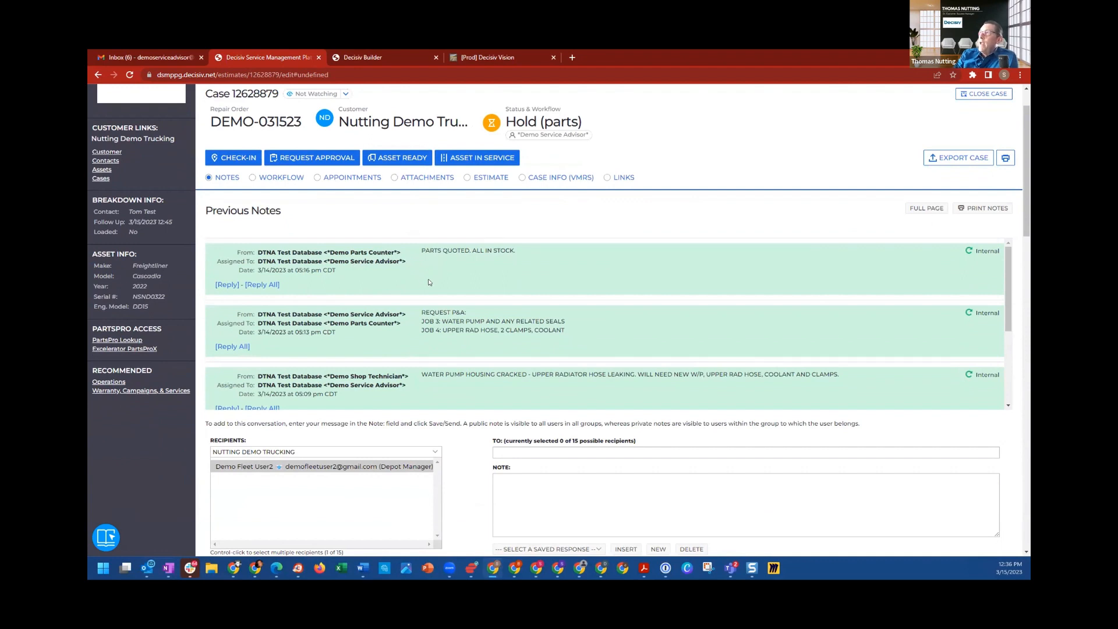
scroll(415, 326, down, 1)
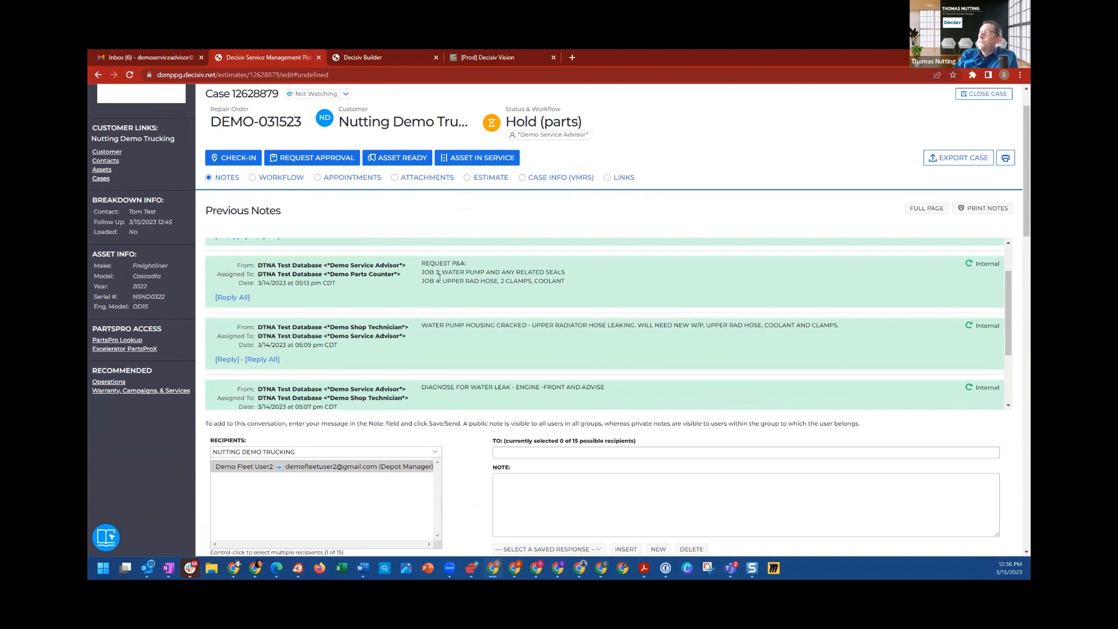
scroll(439, 277, up, 4)
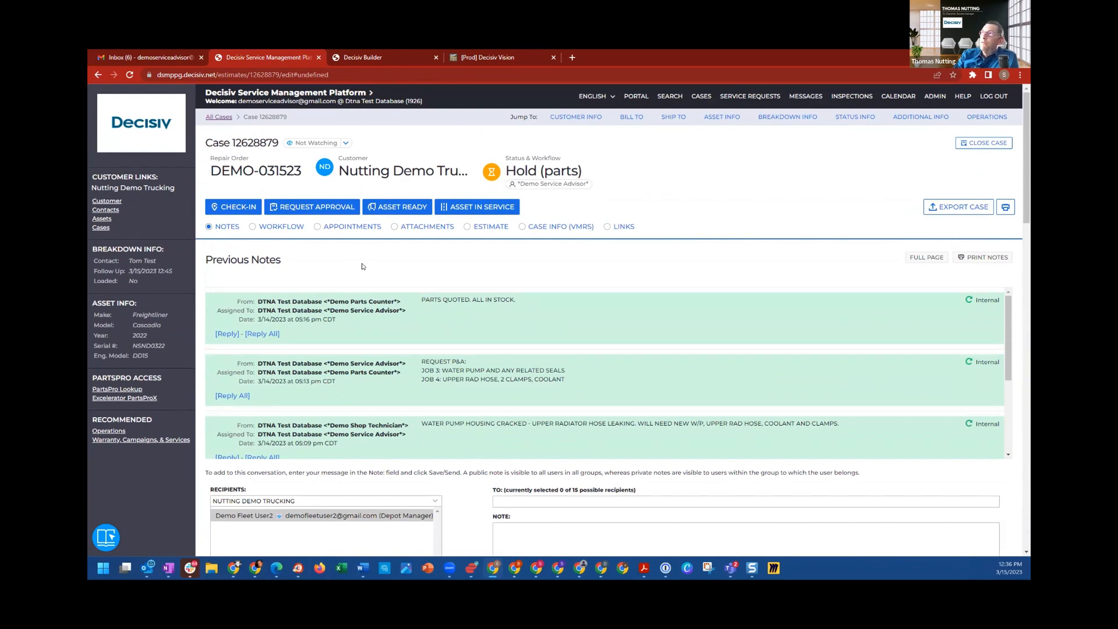
click(282, 227)
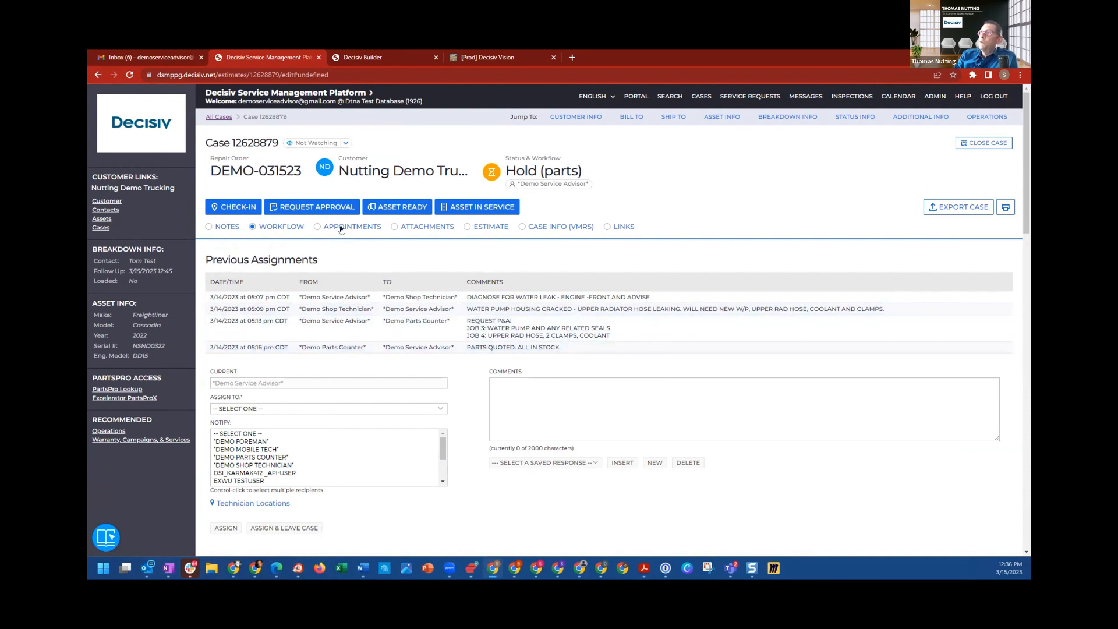
Step: Start an approval request for the case with the depot manager as recipient and check the optional estimate information
click(324, 206)
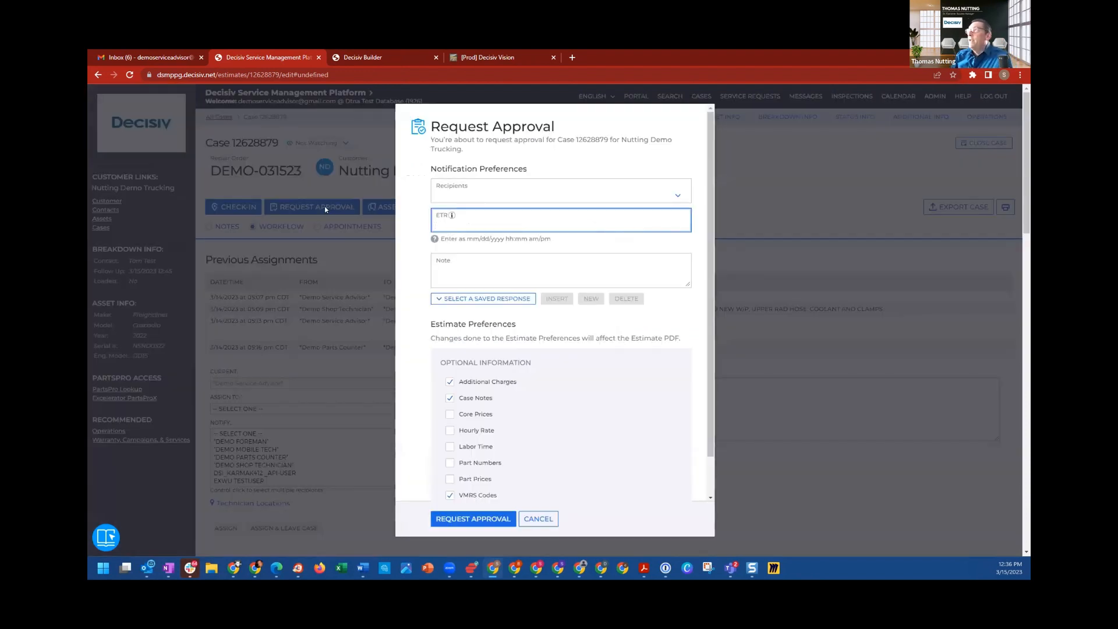
click(480, 190)
click(478, 227)
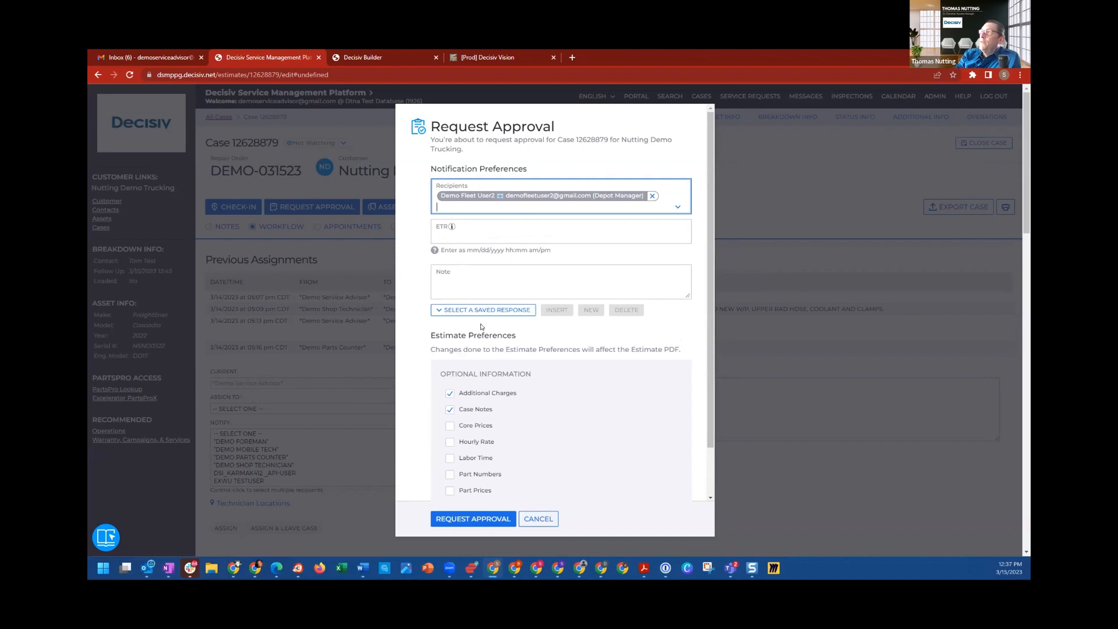
scroll(482, 329, down, 1)
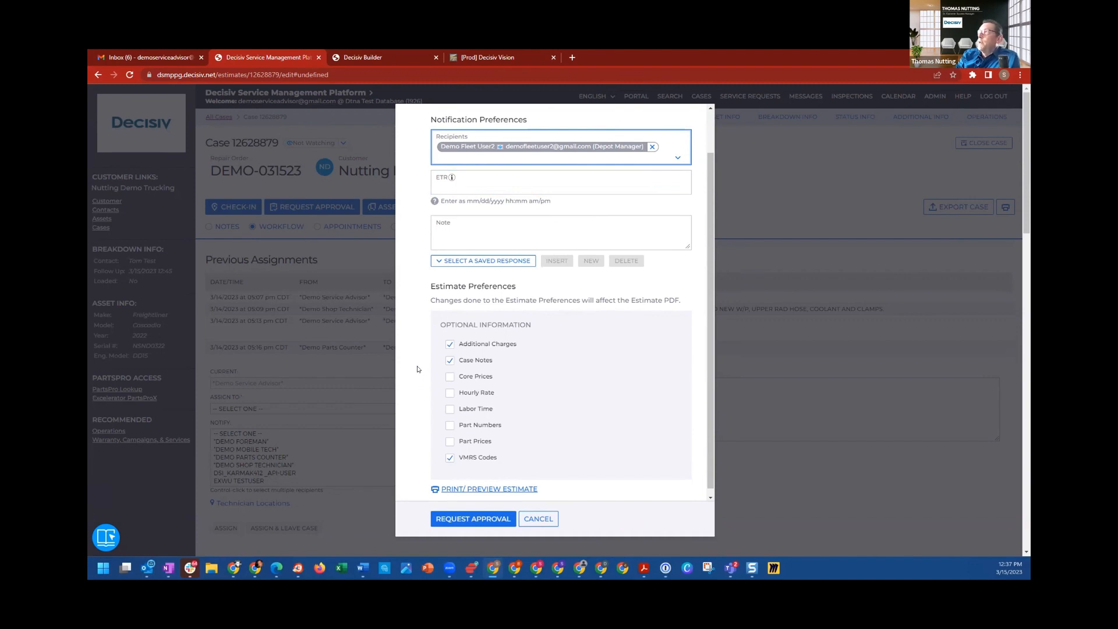
scroll(416, 369, up, 1)
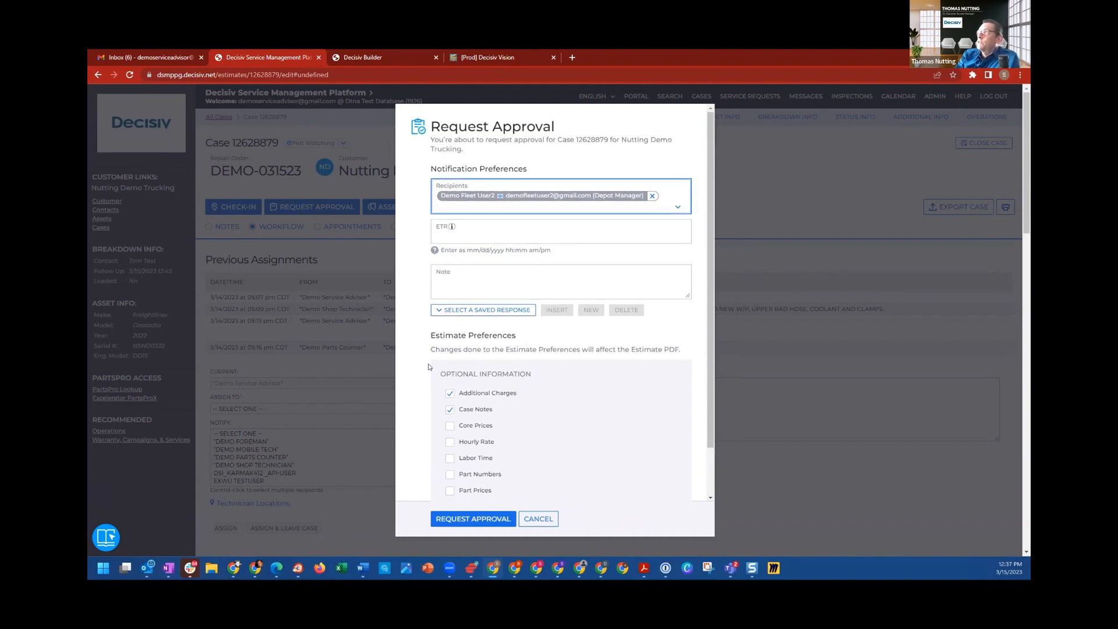
Step: Set the approval request's ETR to "tomorrow 4pm"
click(465, 235)
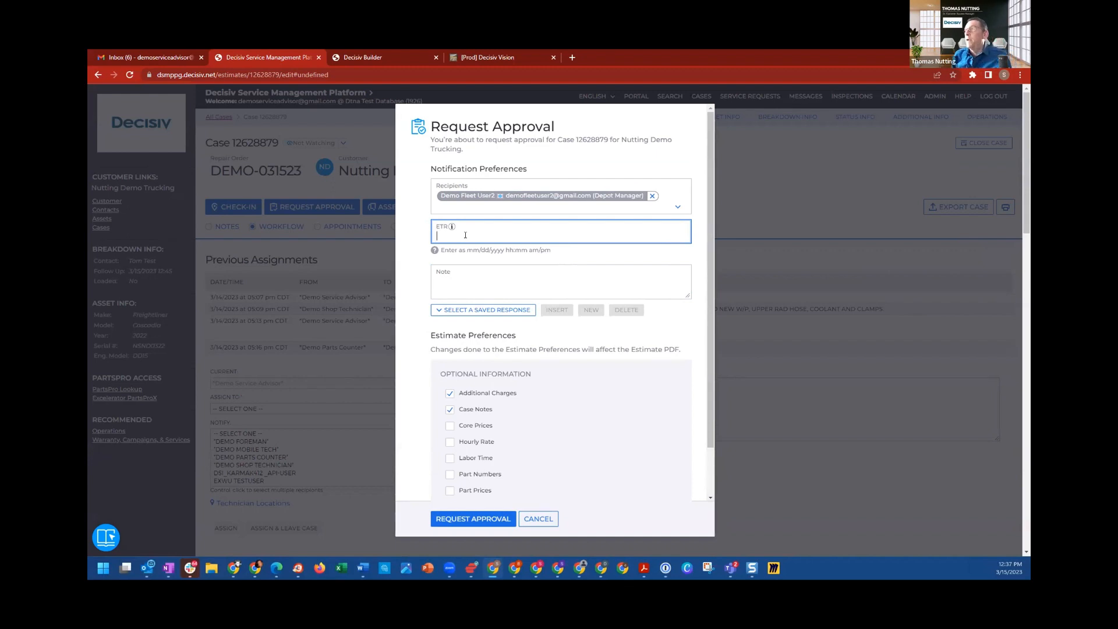
text(tomorr)
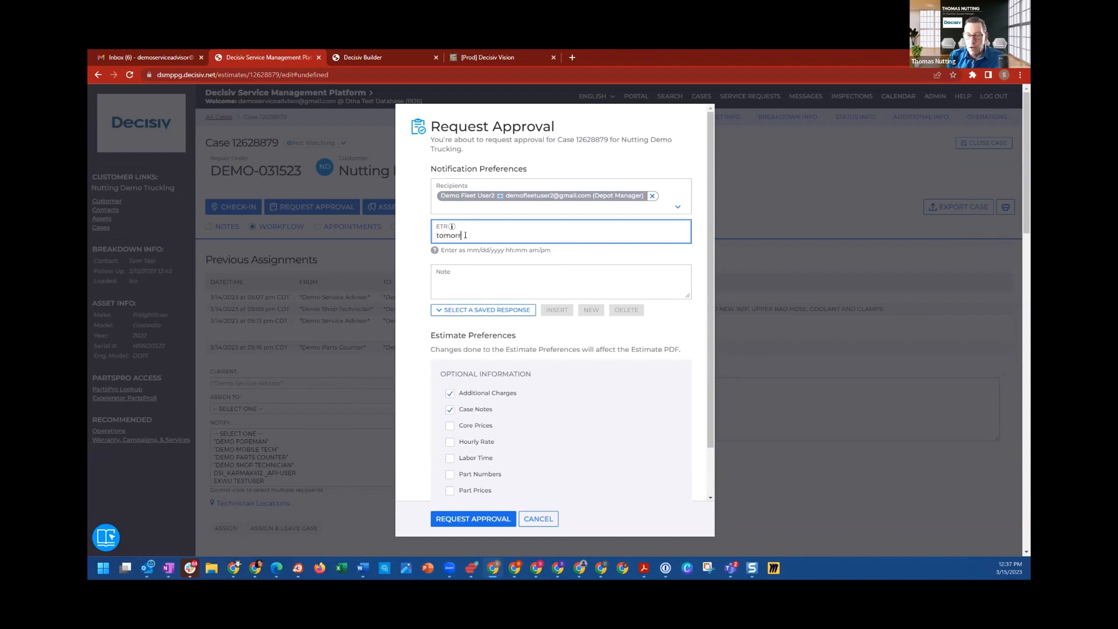
text(ow 4pm)
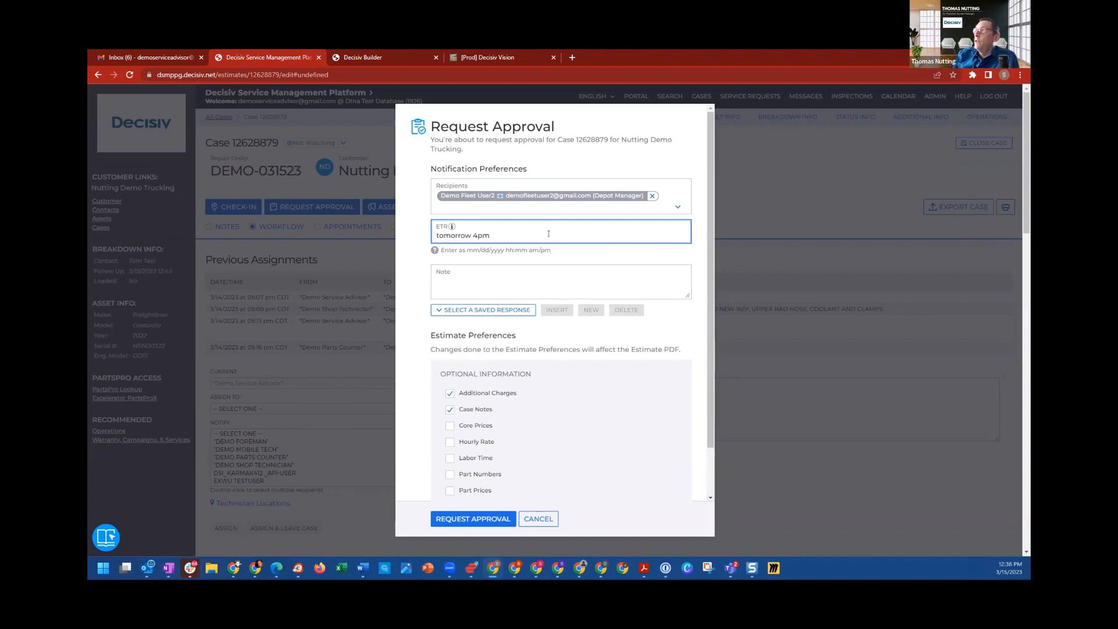
Step: Insert the saved response "PLEASE APPROVE ESTIMATE. PLEASE PROVIDE AUTHORIZATION NUMBER IF ABLE." into the approval request's note
click(496, 274)
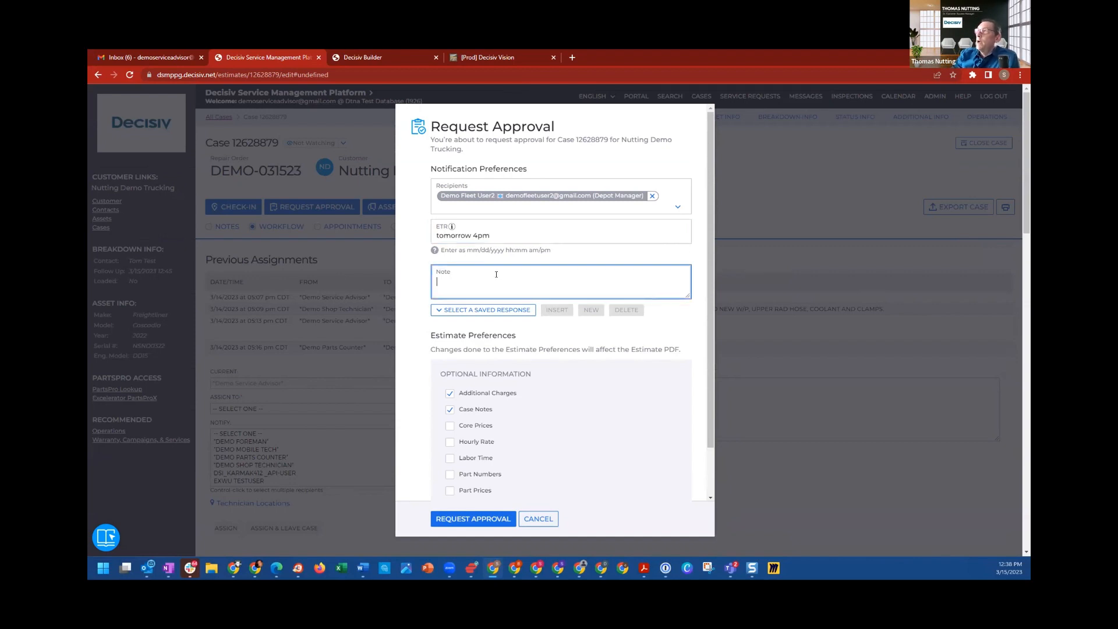
click(483, 310)
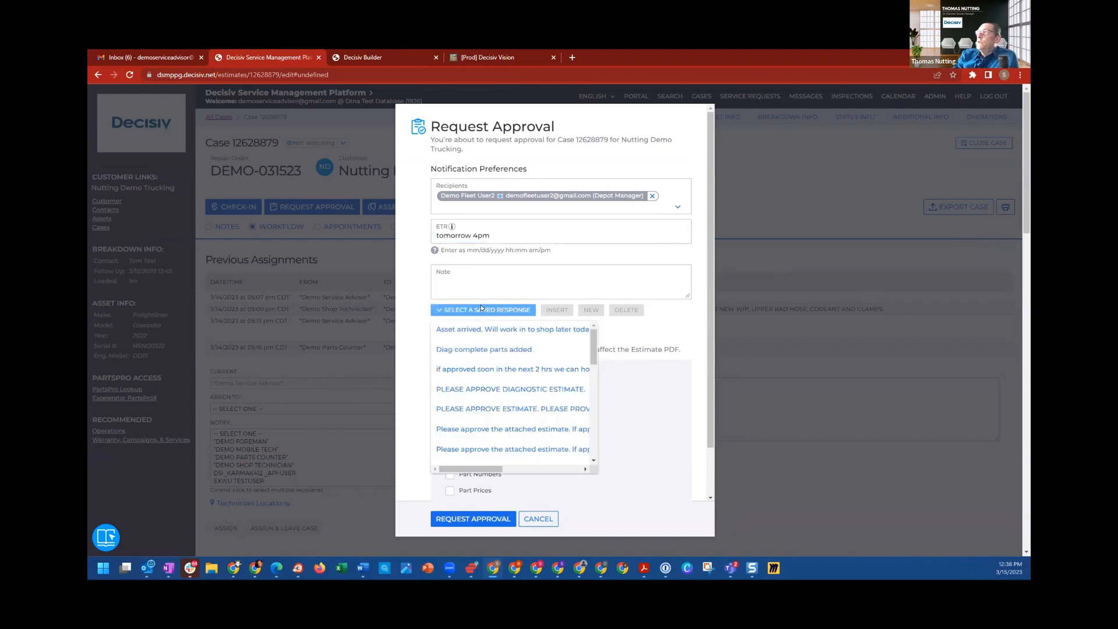
click(491, 411)
click(562, 310)
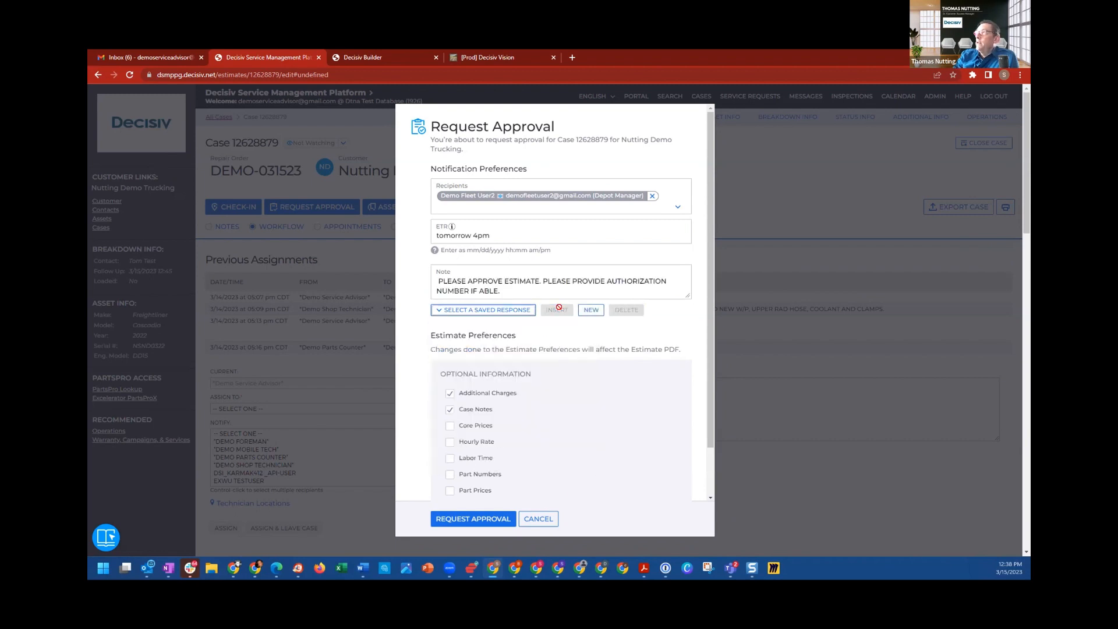
Step: Append "Please proved a PO if able." to the note and send the approval request
click(508, 289)
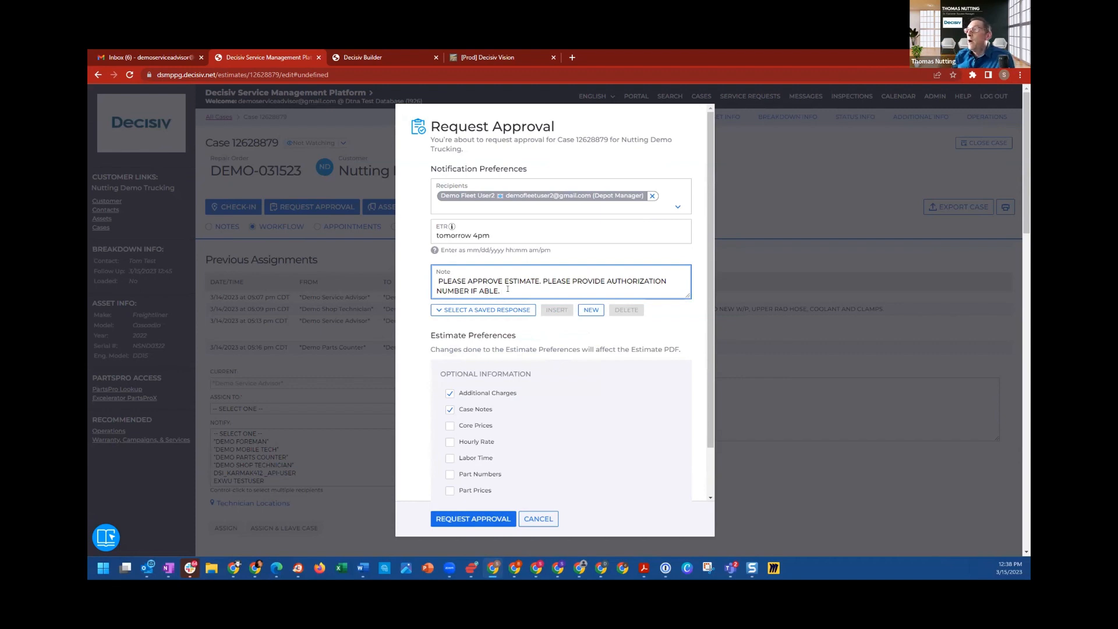
text(Please pr)
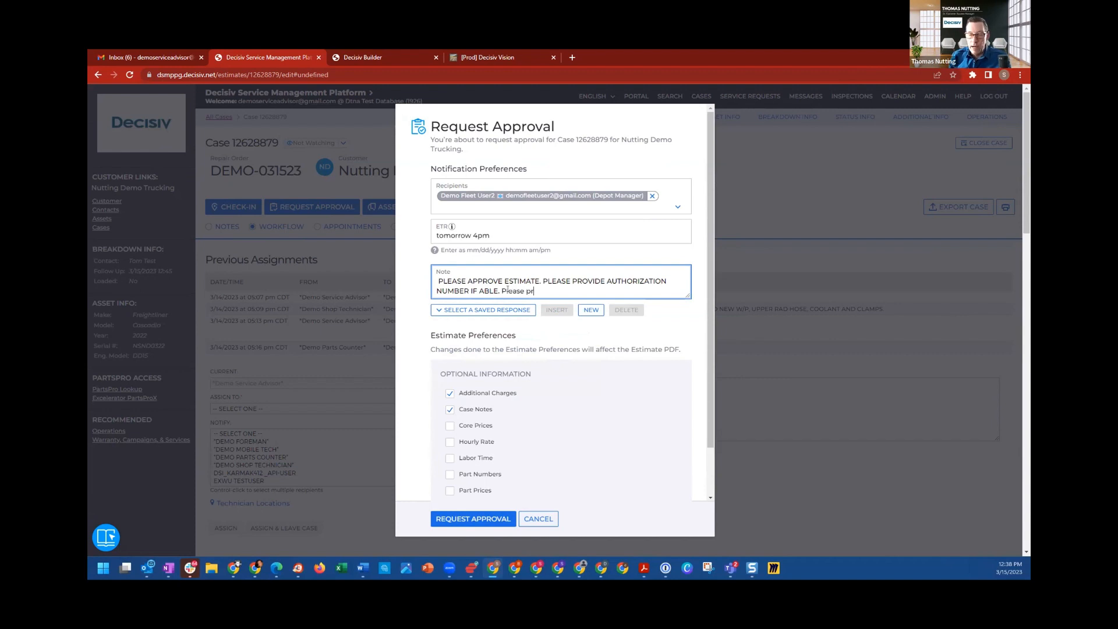
text(oved a PO i)
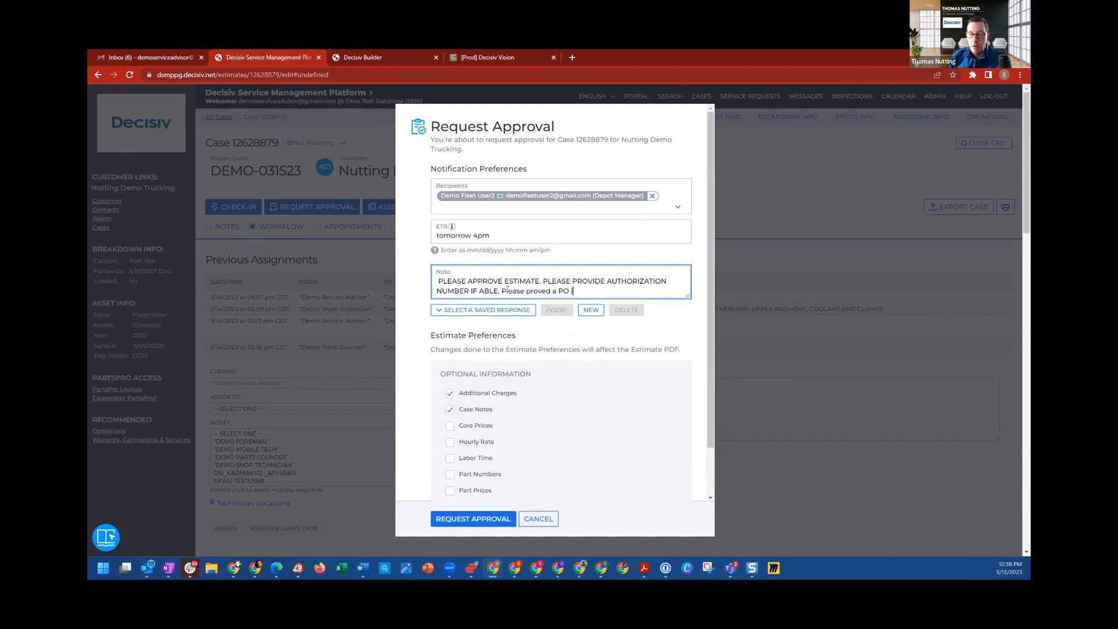
text(f able.)
scroll(710, 314, down, 1)
scroll(710, 315, down, 1)
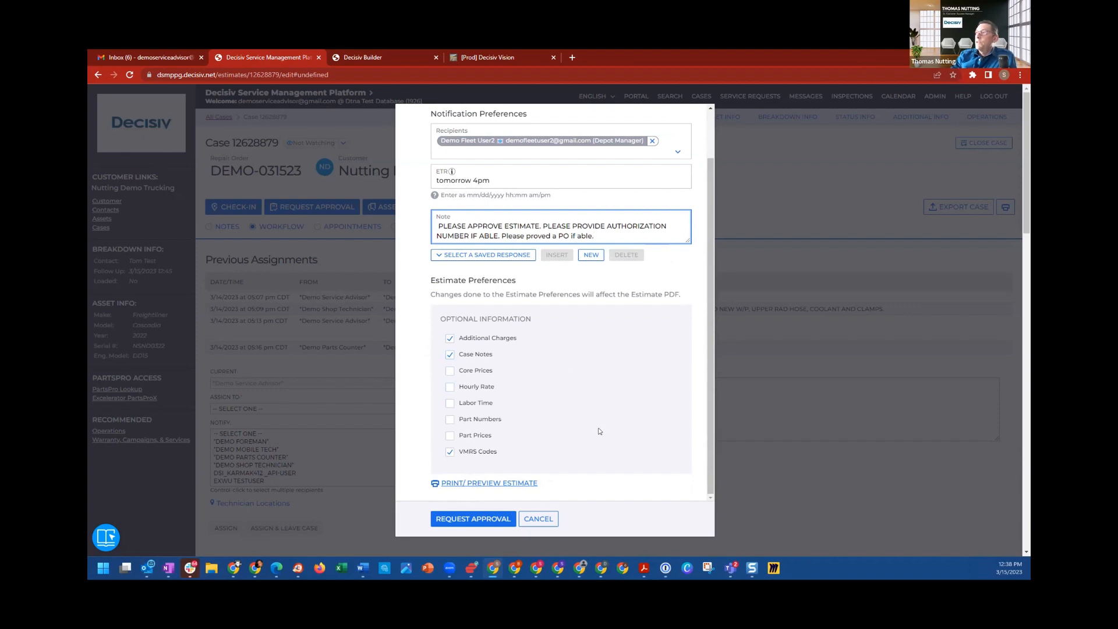
click(465, 517)
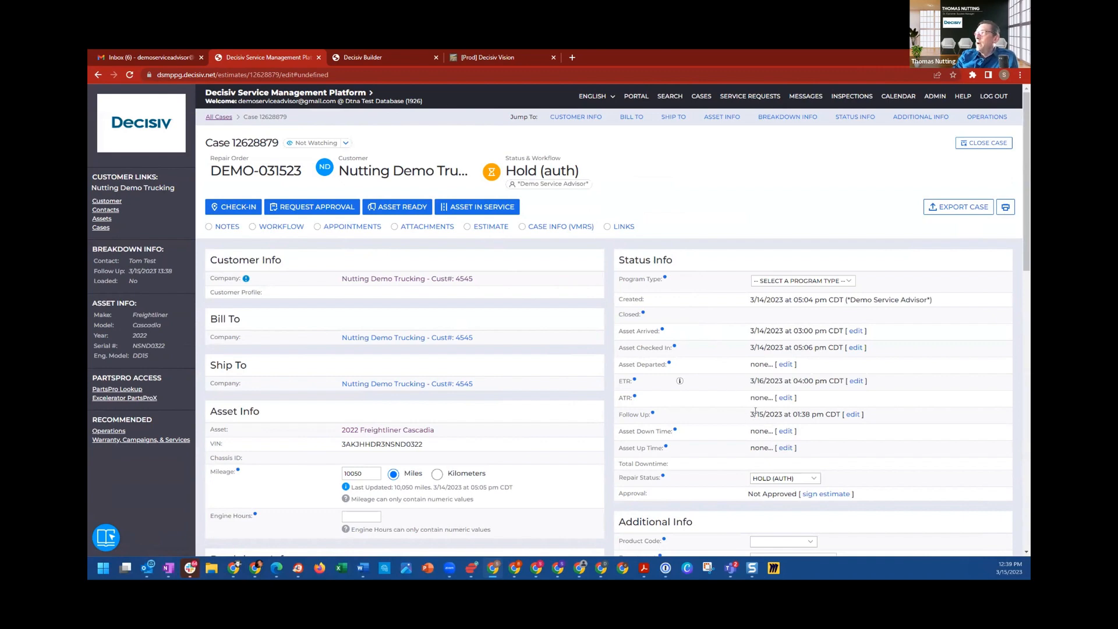
Step: Switch to the fleet user's Gmail inbox, refresh it and open the "Approval Requested" email from Decisiv
scroll(694, 444, down, 1)
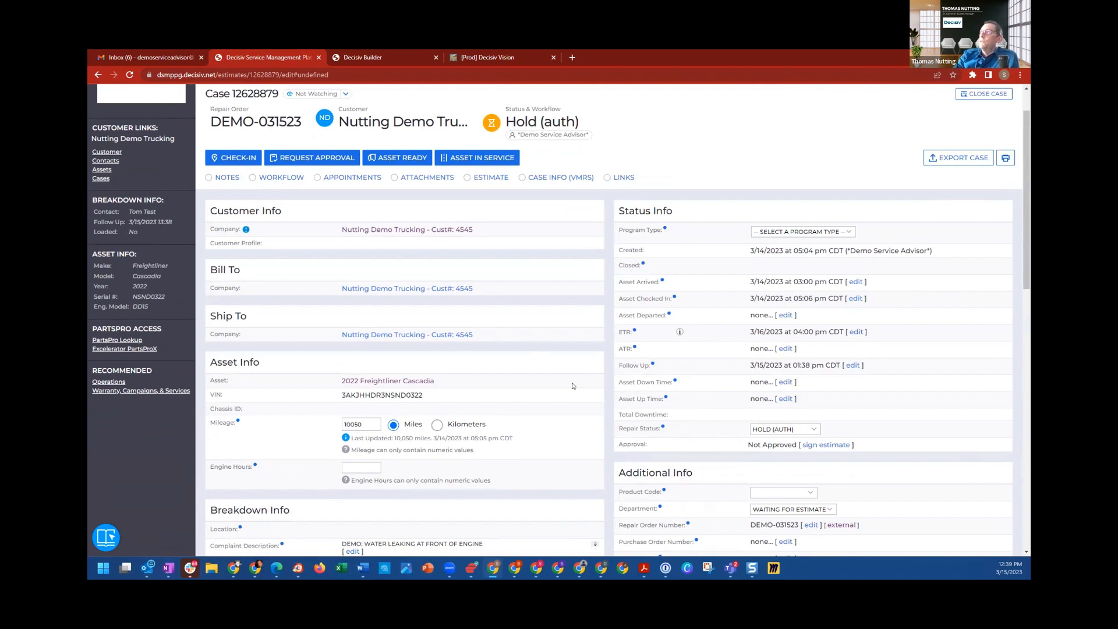
click(600, 572)
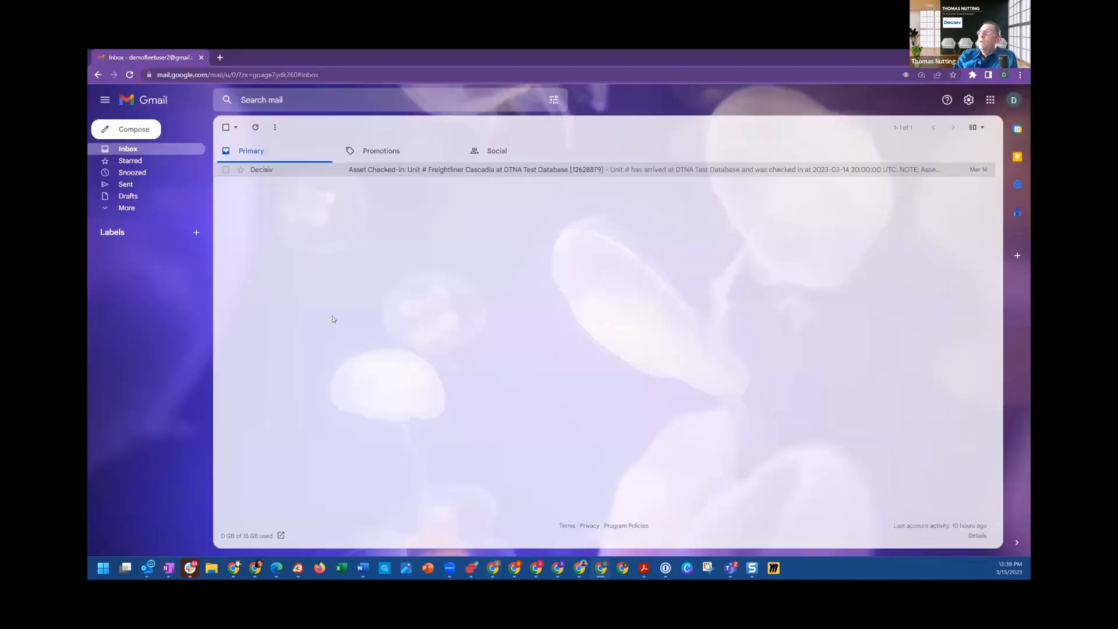
click(256, 128)
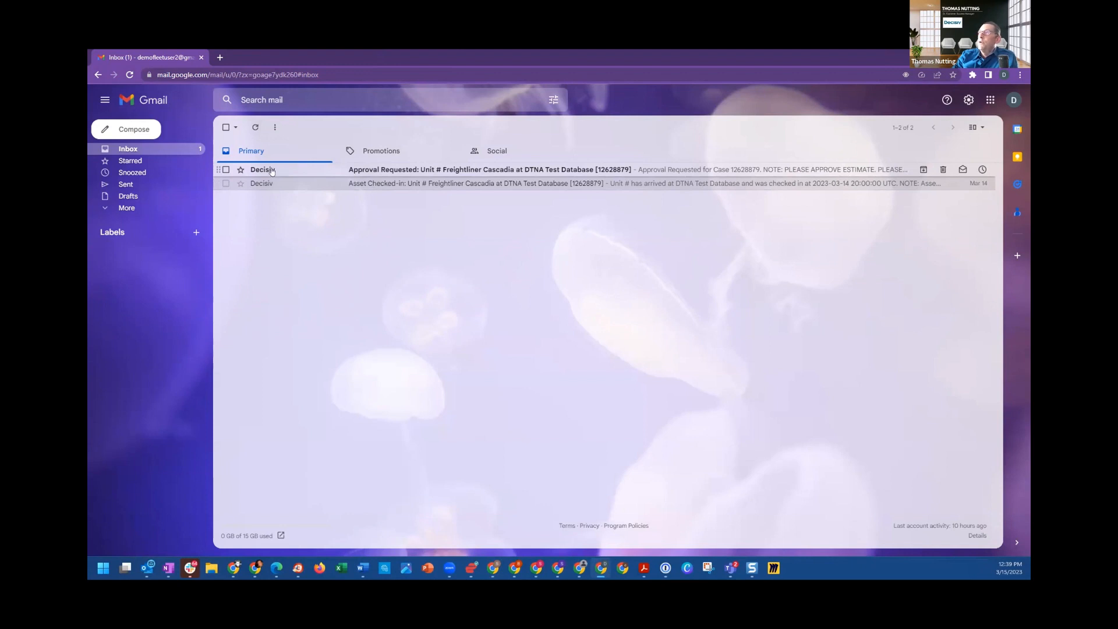
mouse_move(271, 171)
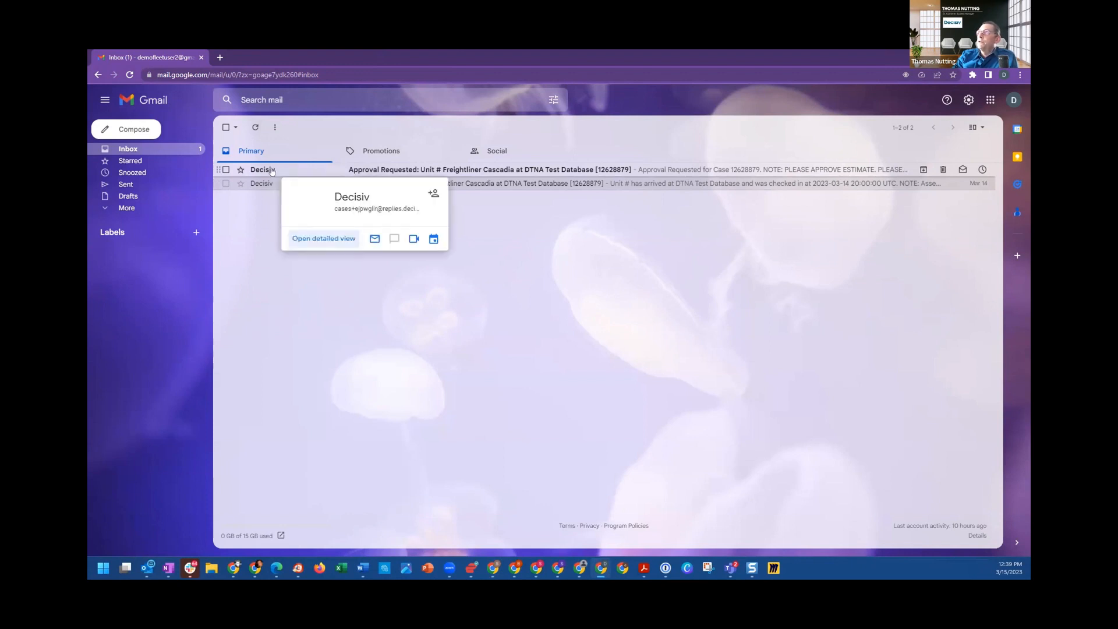
click(390, 171)
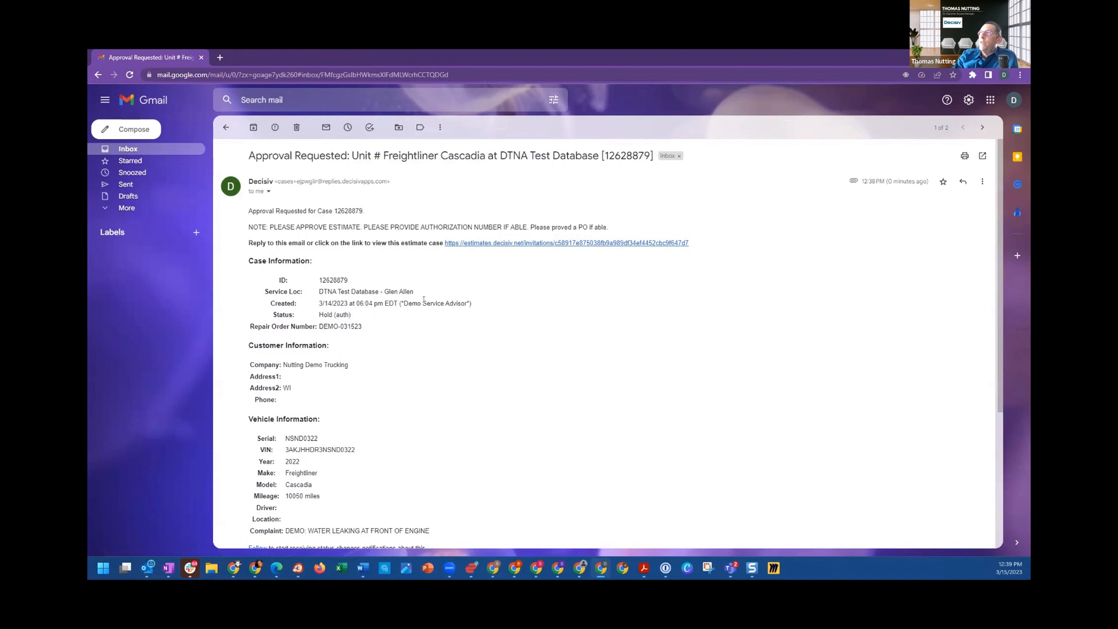
Step: Look through the email's case details and attached estimate, and follow its link to view the estimate case
scroll(421, 302, down, 3)
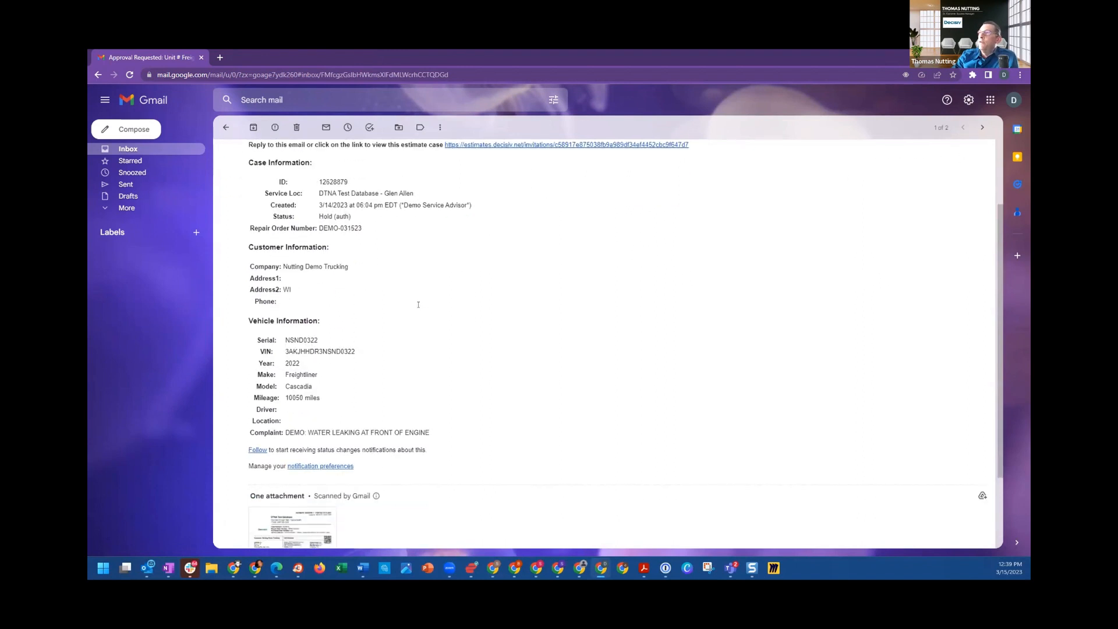
mouse_move(287, 425)
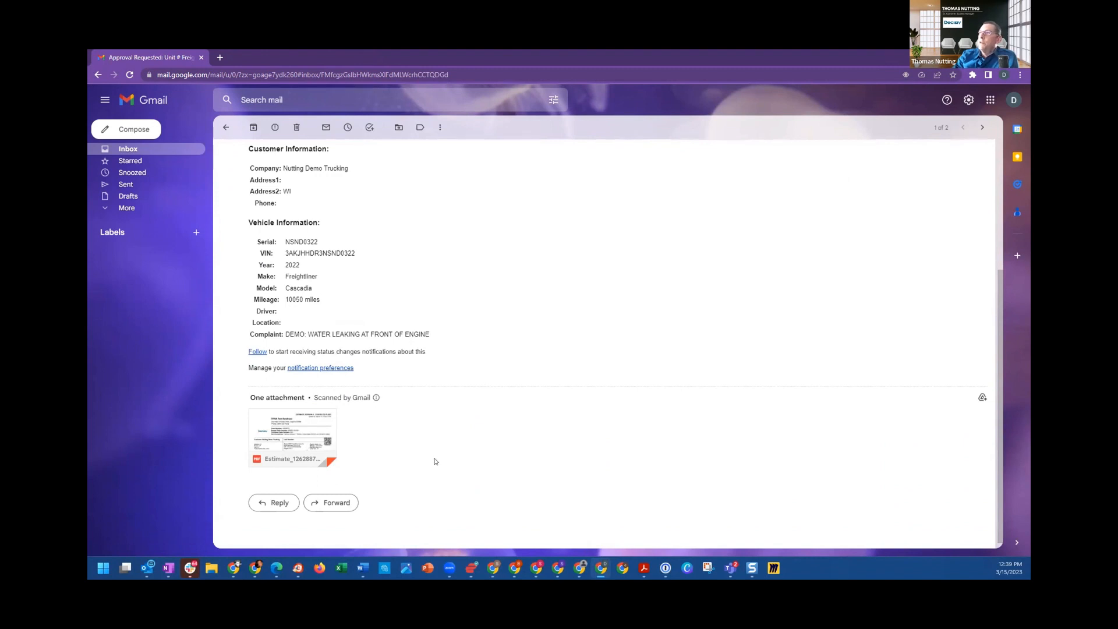
scroll(445, 390, up, 2)
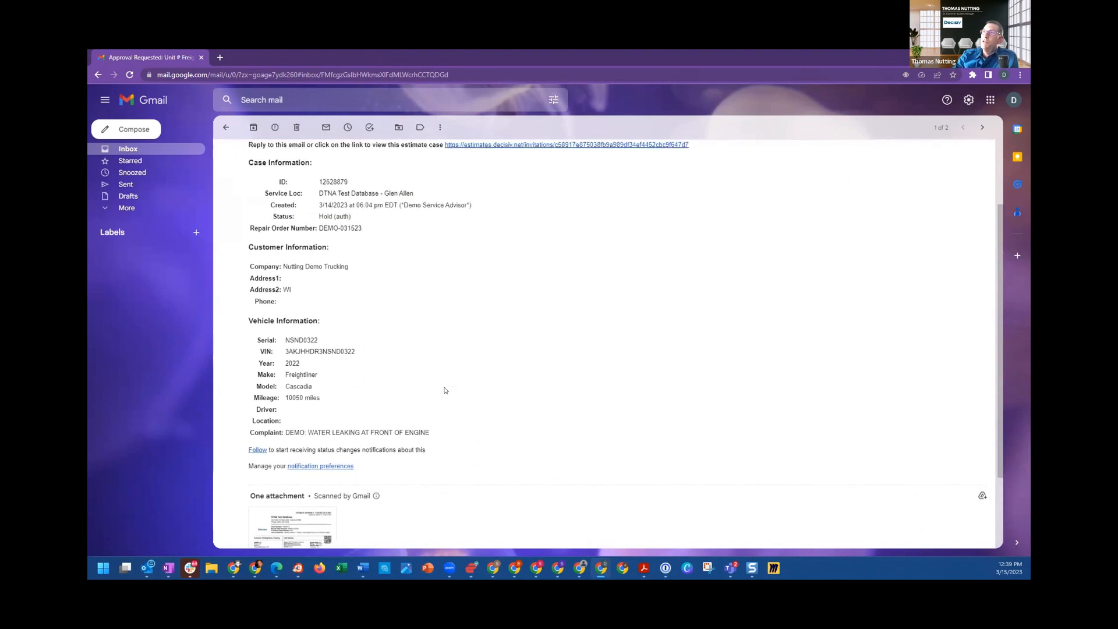
scroll(448, 327, up, 1)
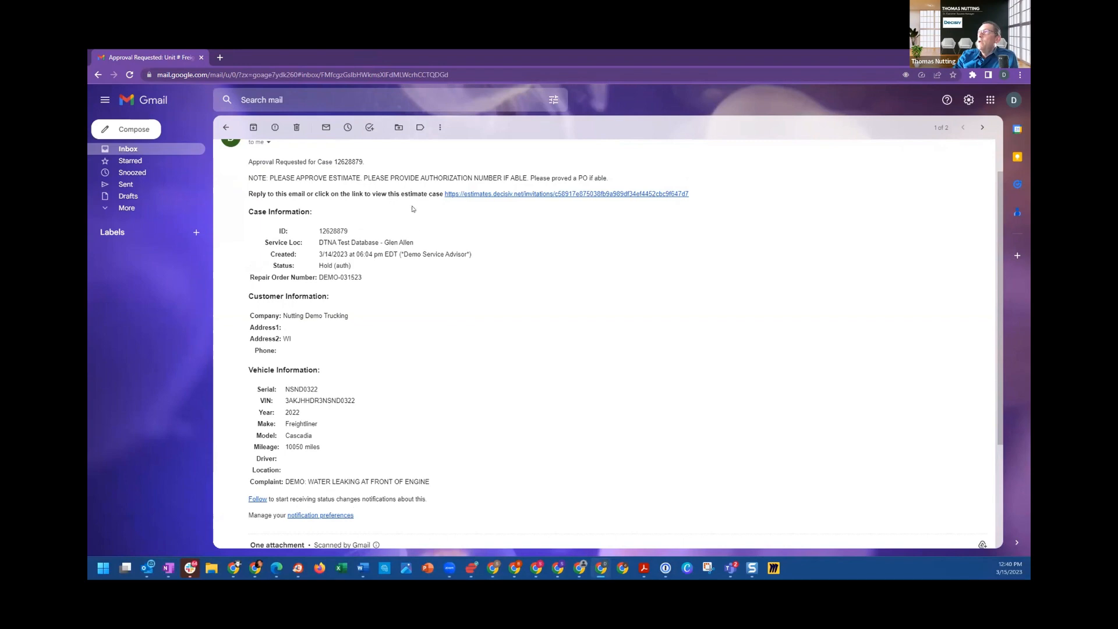
click(488, 195)
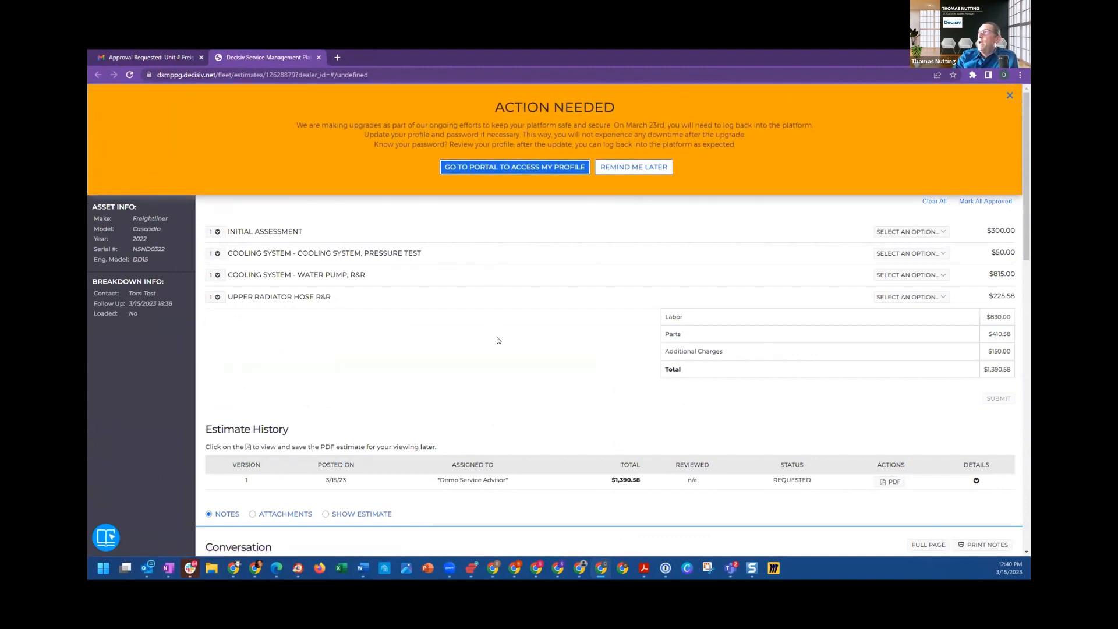
Step: Dismiss the platform upgrade notice and check which decision options are offered for the Initial Assessment operation
click(614, 169)
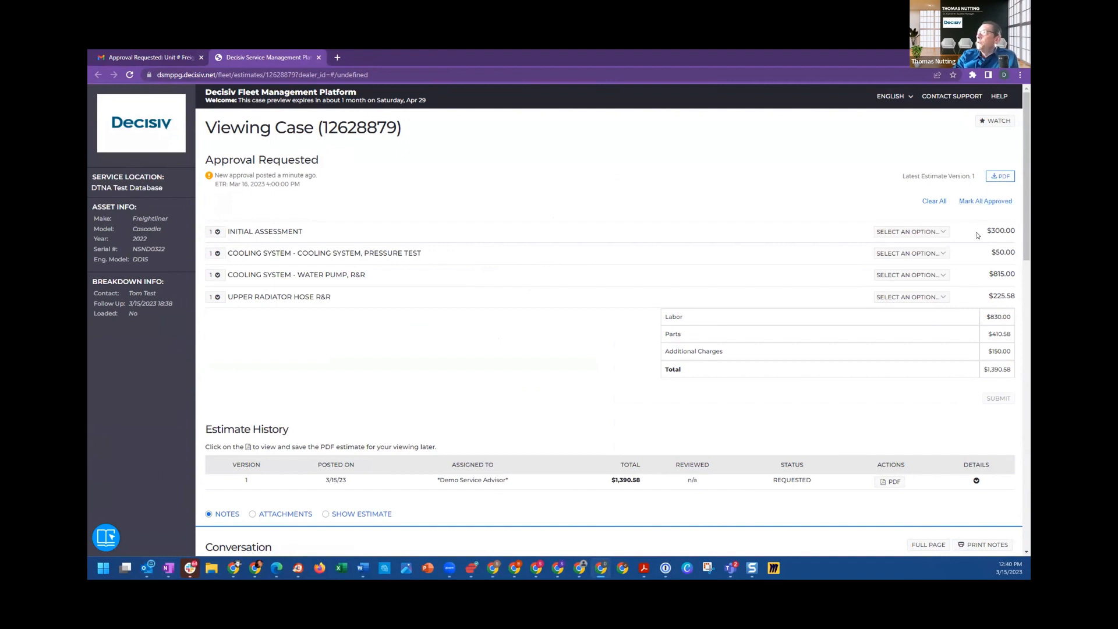
click(914, 231)
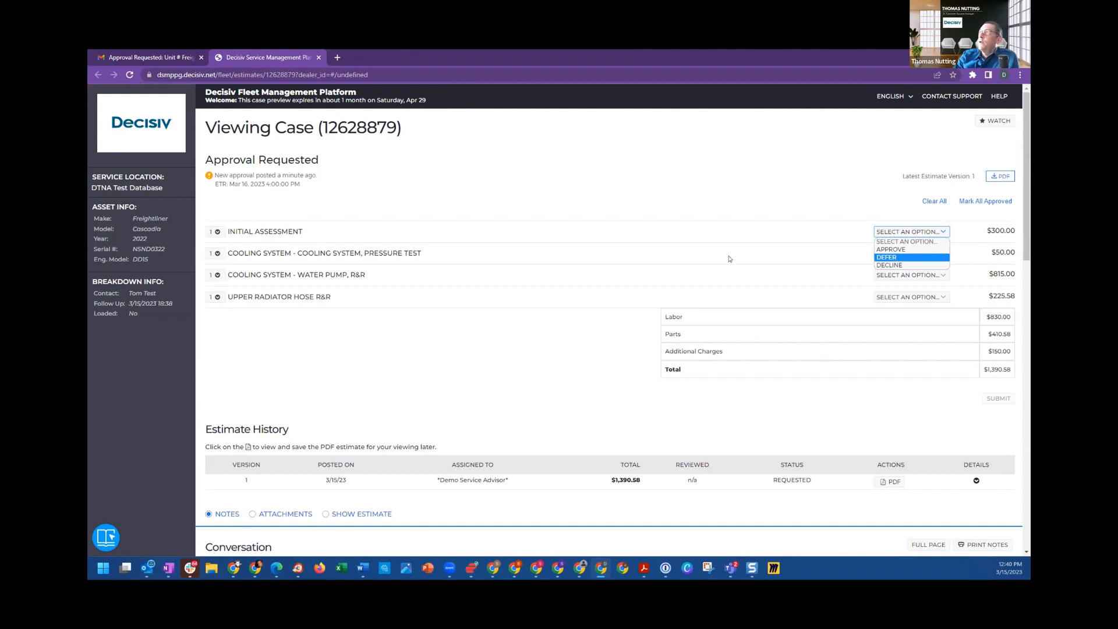
click(622, 330)
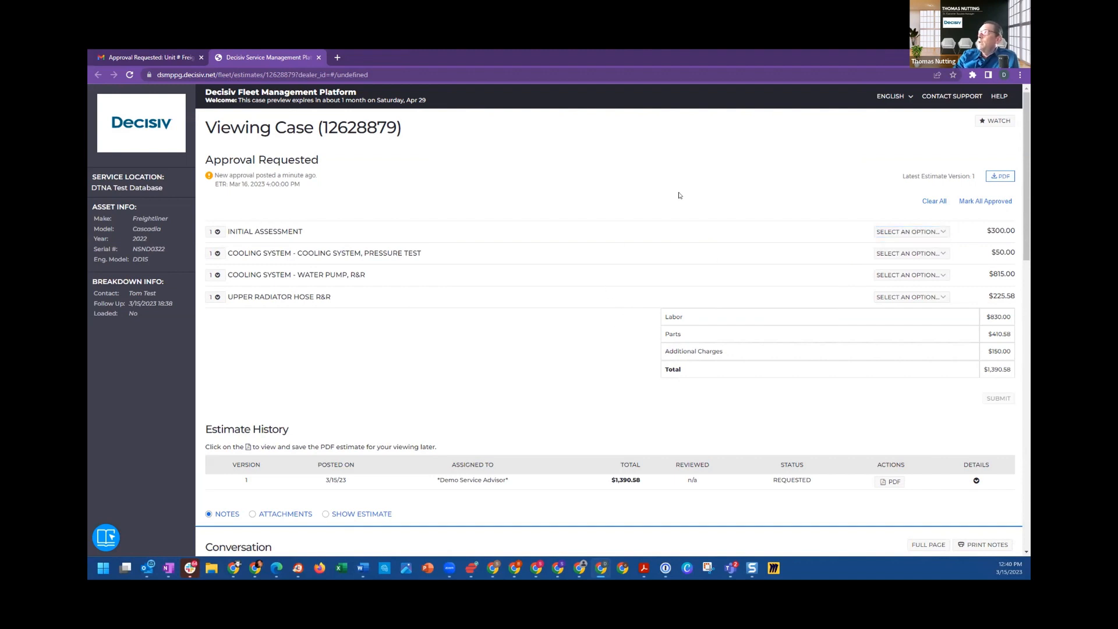
Step: Mark all estimate operations as approved without additional comments and submit the decision to the service provider
click(973, 202)
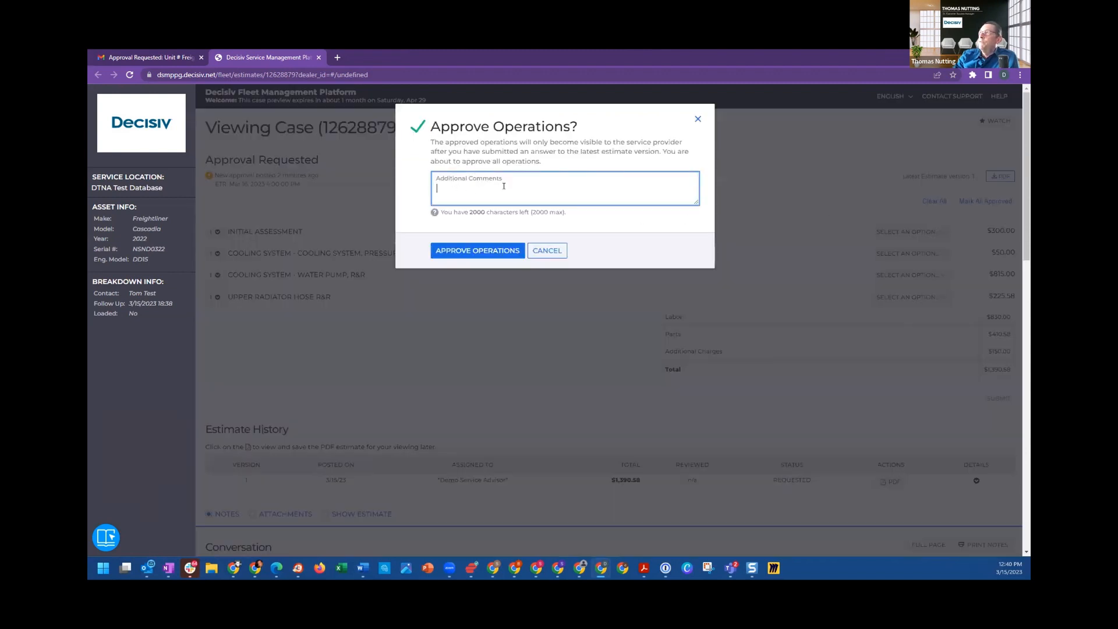
click(476, 252)
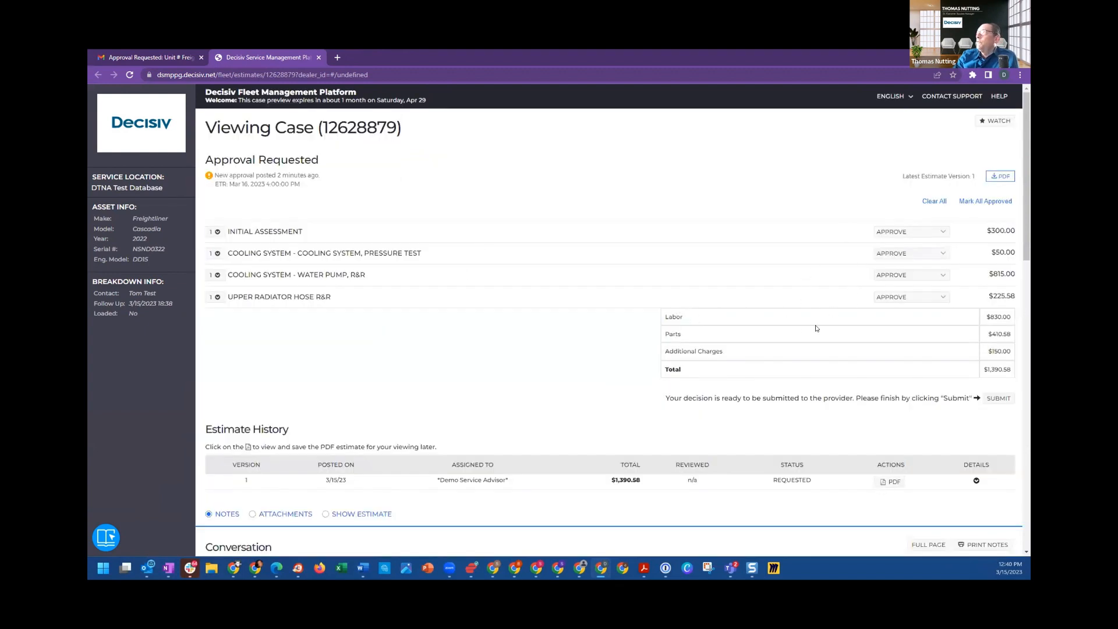
click(996, 398)
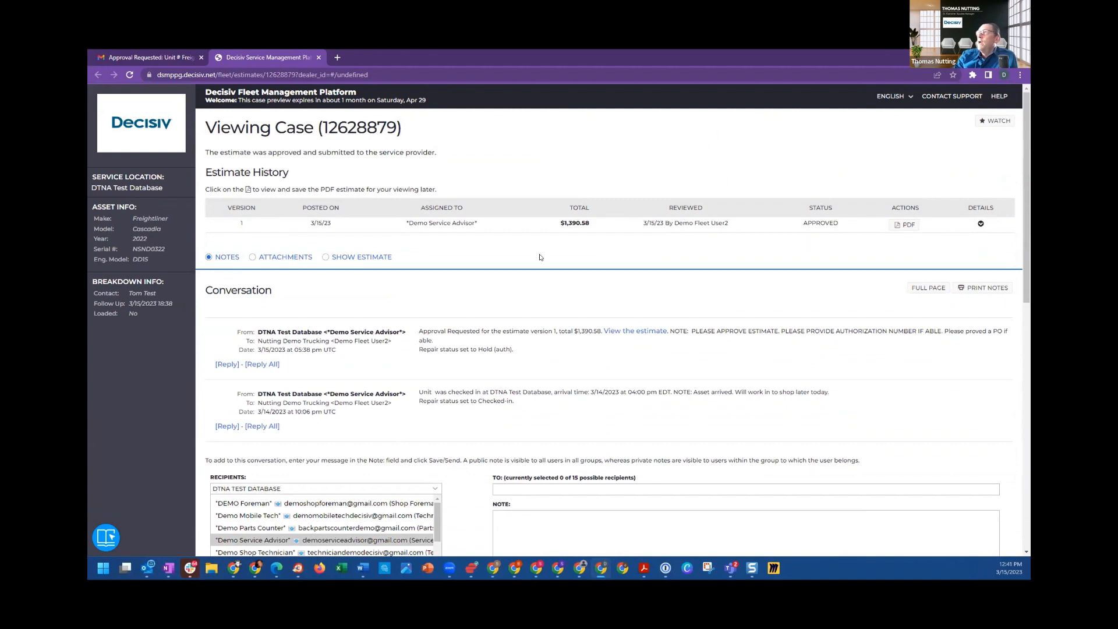
Step: Enter the purchase order number in the fleet case's Case Information and save it
scroll(184, 292, down, 2)
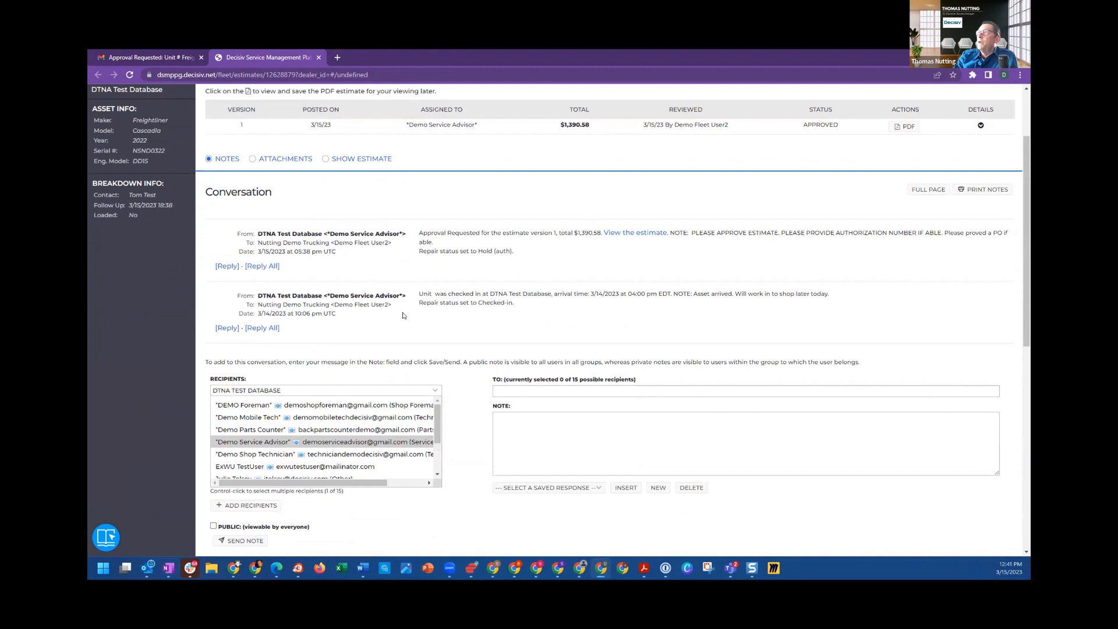
scroll(457, 385, down, 1)
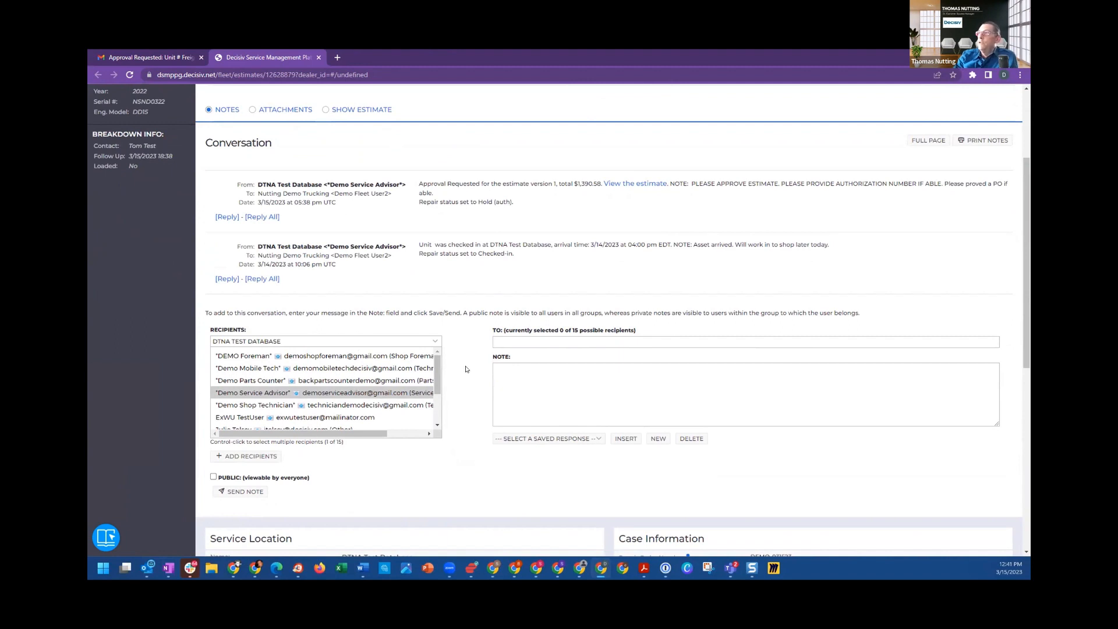
scroll(466, 369, down, 2)
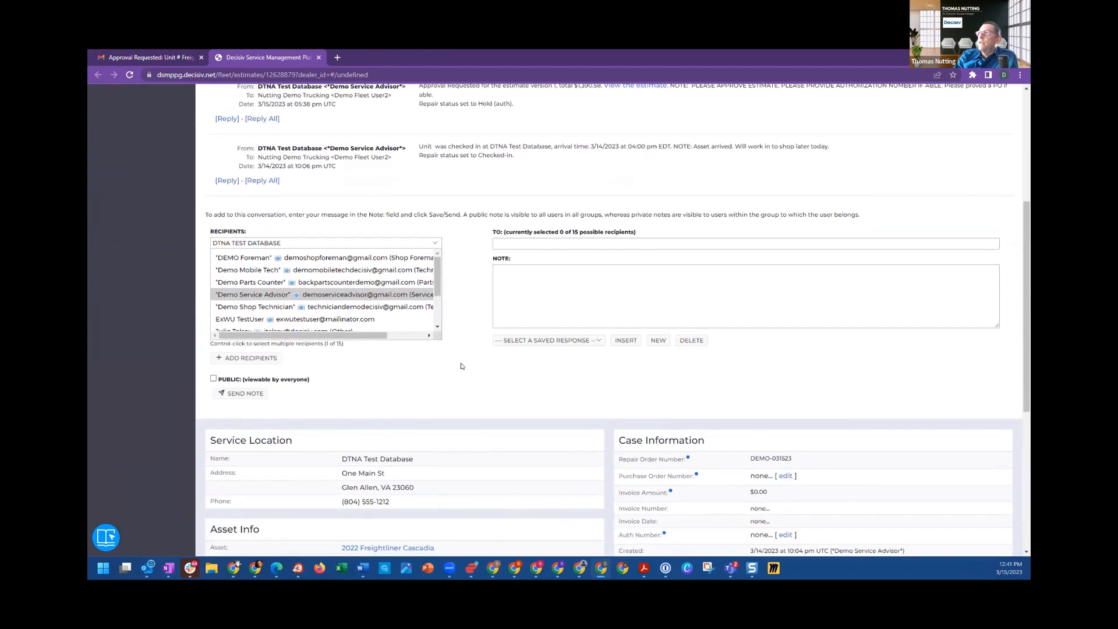
scroll(461, 366, down, 3)
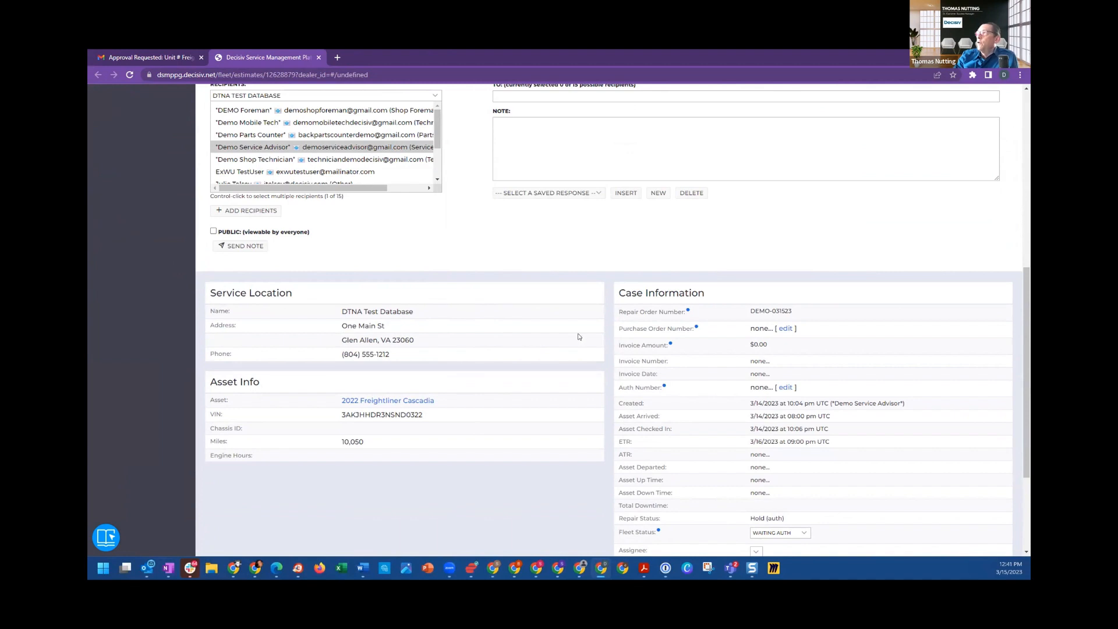
drag(616, 292, 706, 298)
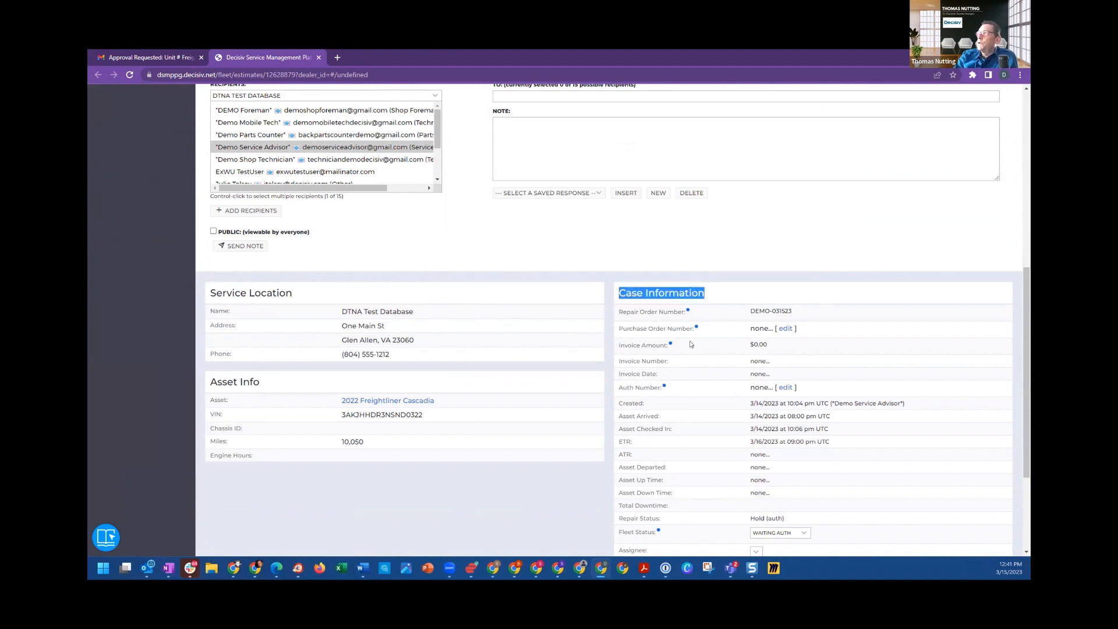
drag(633, 328, 686, 330)
click(717, 328)
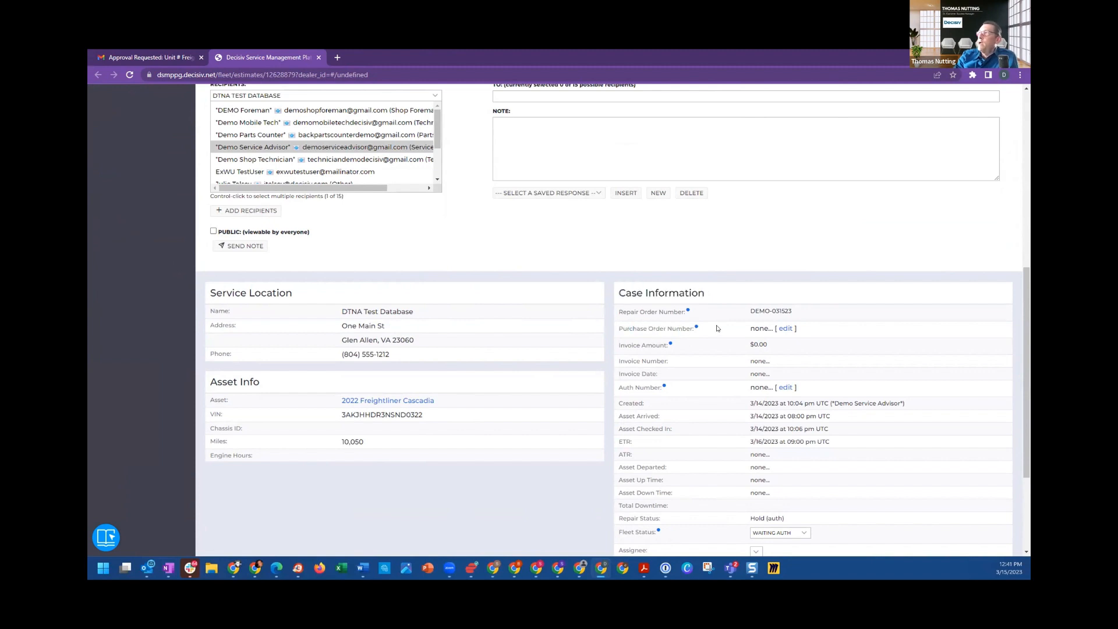
click(785, 328)
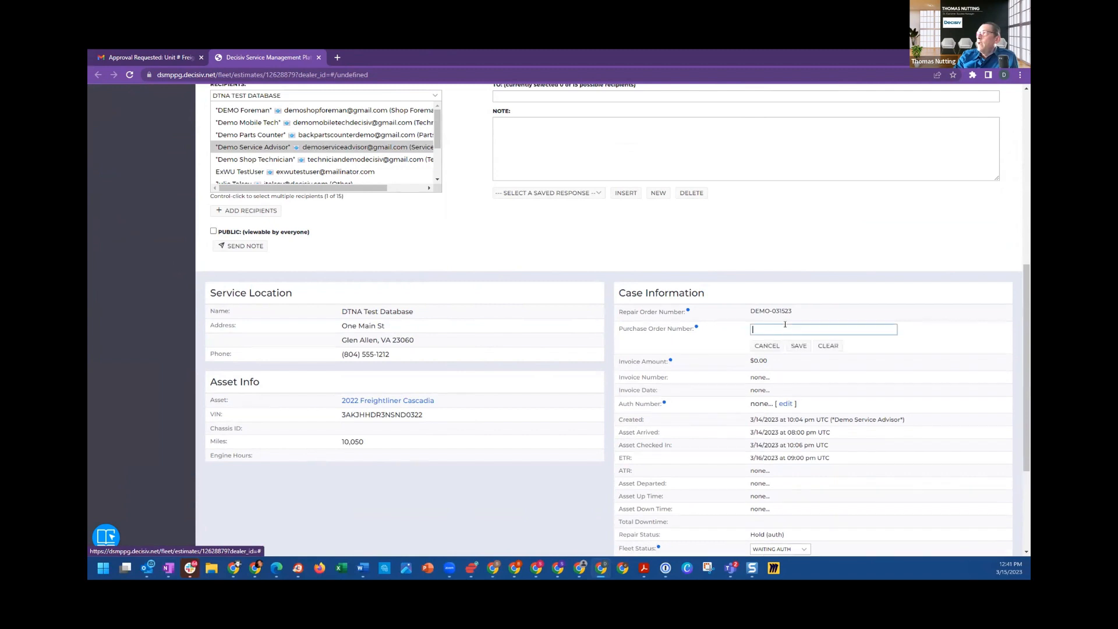
text(PO123456)
click(799, 346)
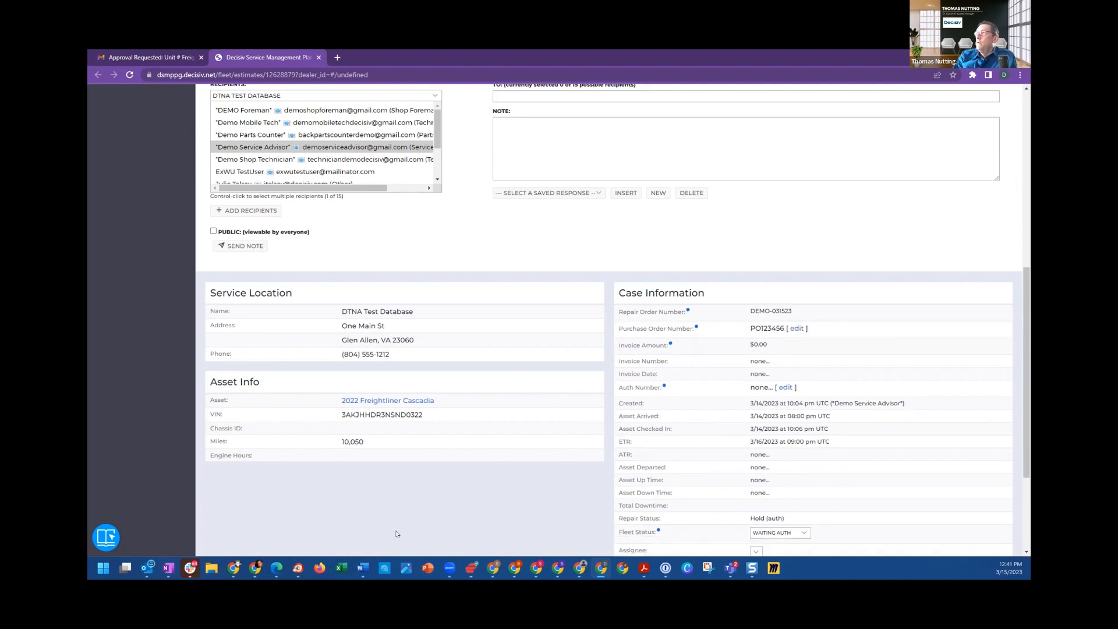
Step: Switch to the service advisor's Decisiv window and reopen the 2022 Freightliner Cascadia DD15 case from the case list
click(493, 569)
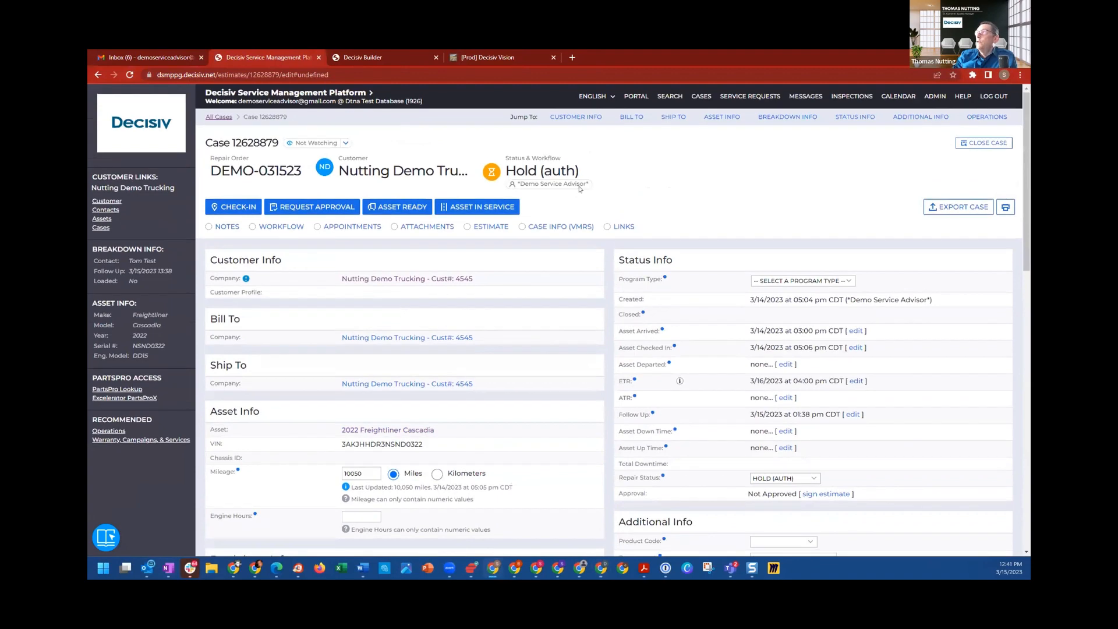
click(702, 97)
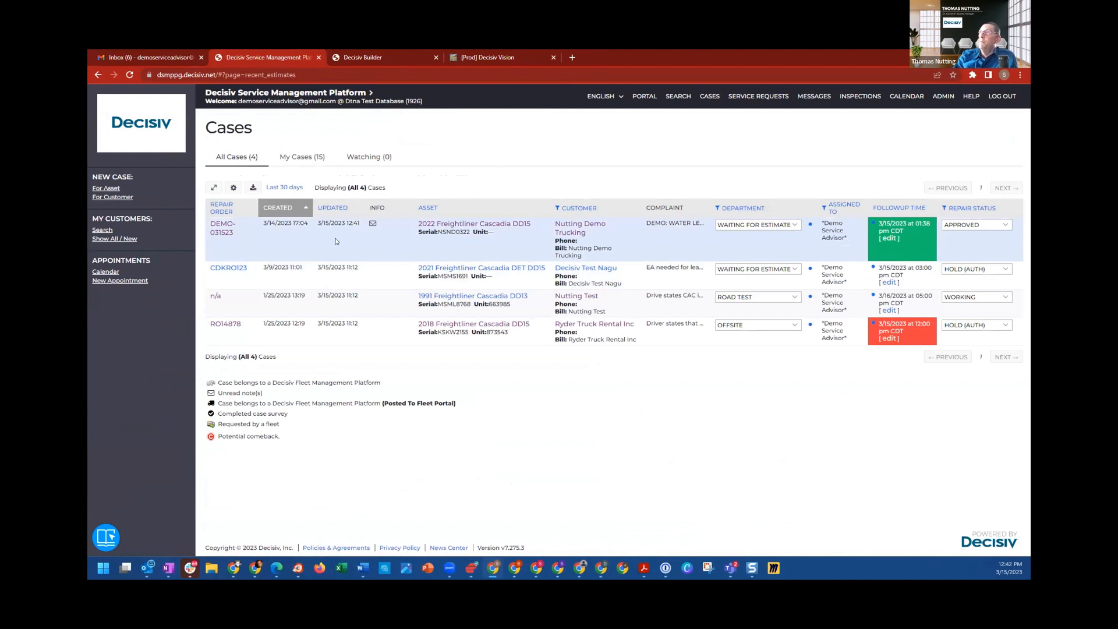
mouse_move(220, 230)
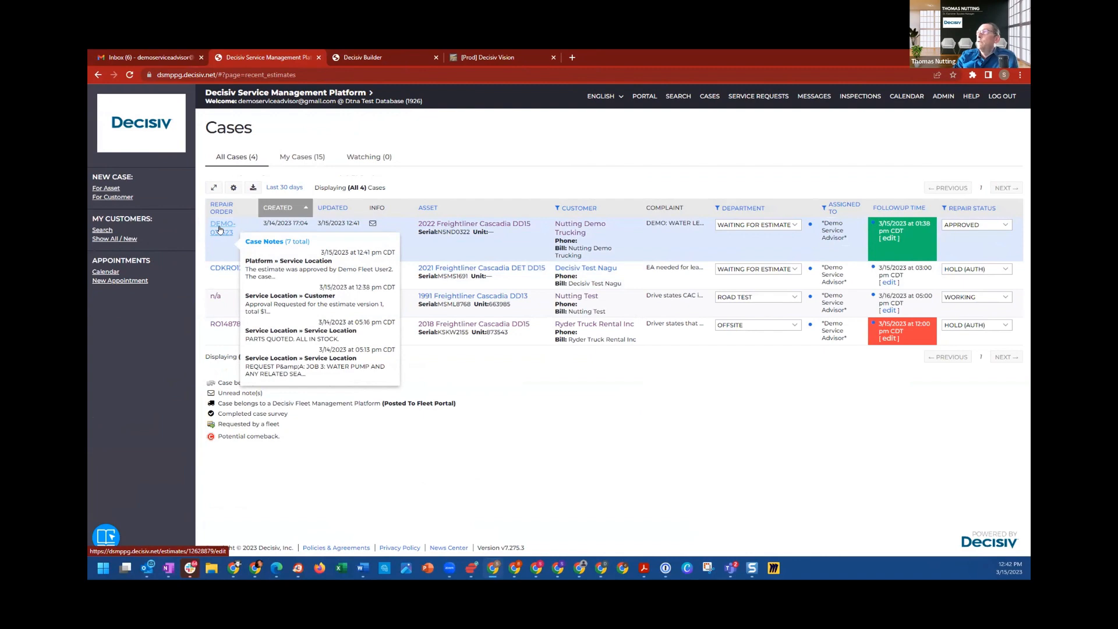
click(221, 230)
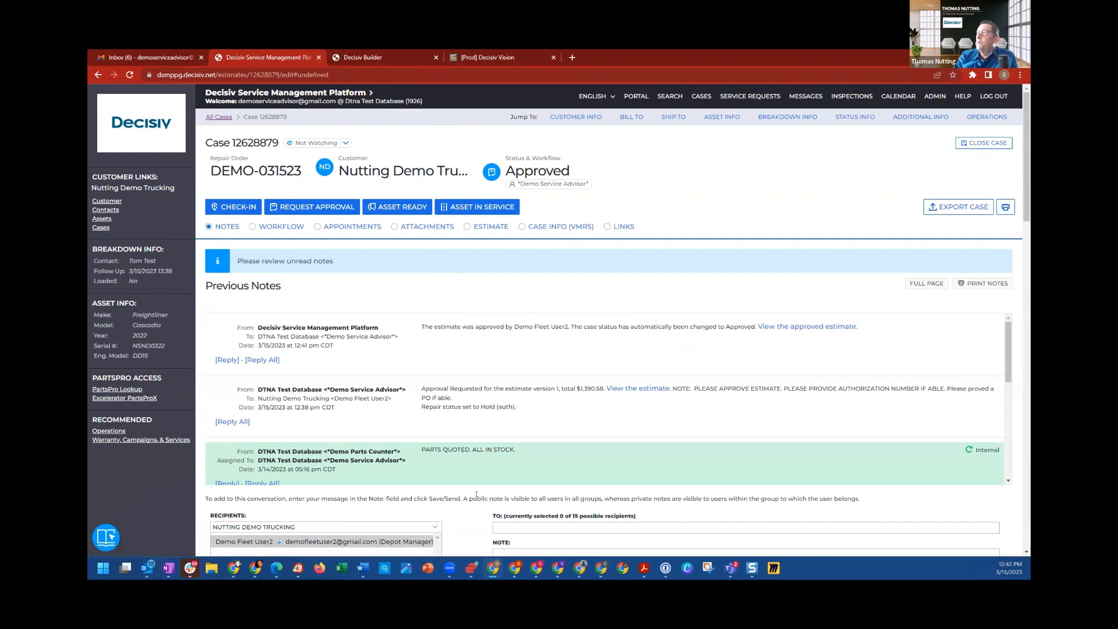
Step: Examine the case's notes, status info and purchase order field for the customer's response
scroll(478, 489, down, 5)
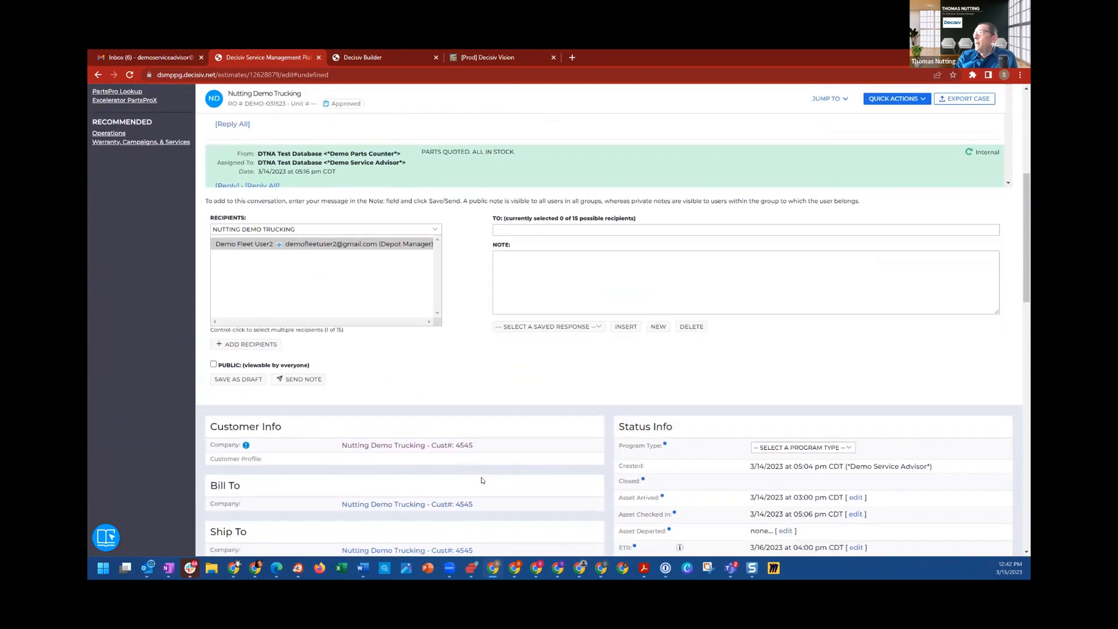
scroll(481, 480, down, 4)
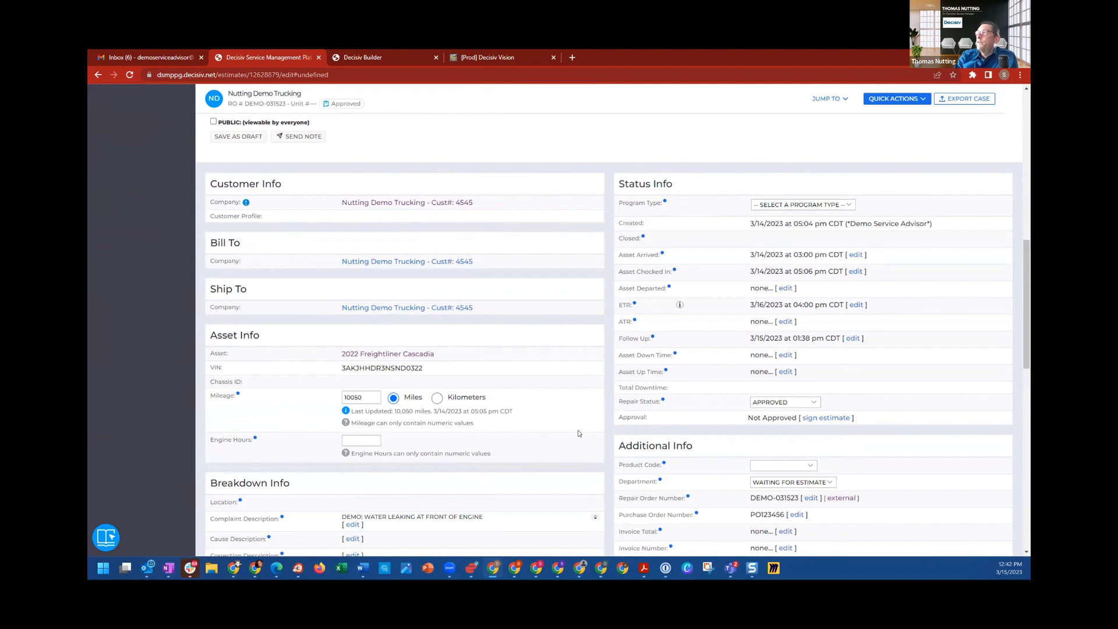
scroll(578, 435, up, 1)
scroll(578, 435, up, 5)
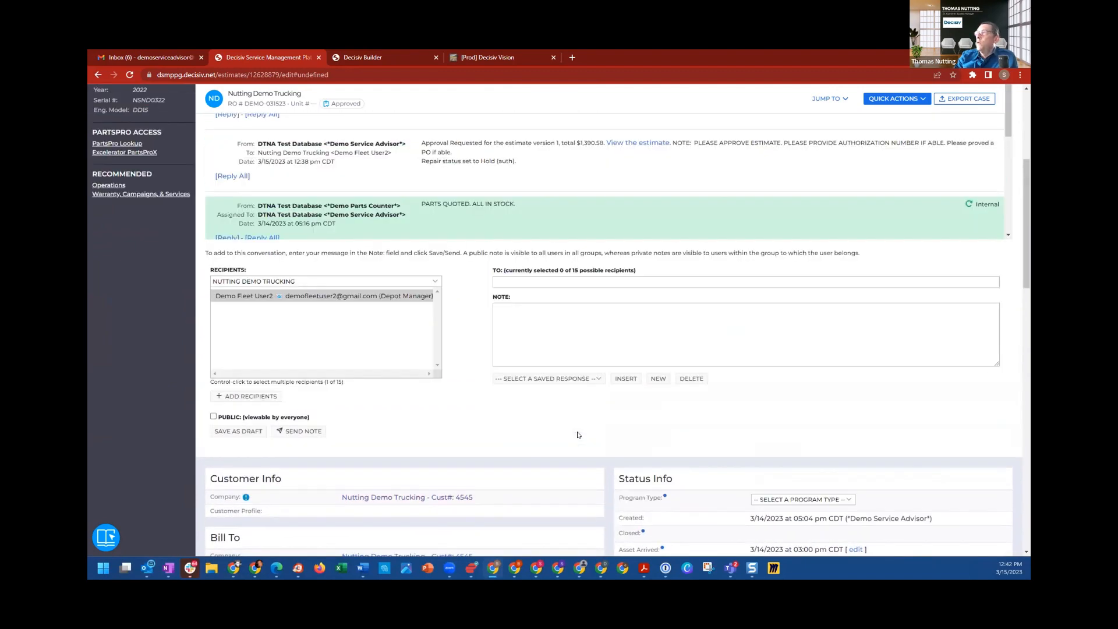
scroll(520, 450, up, 3)
scroll(520, 450, up, 1)
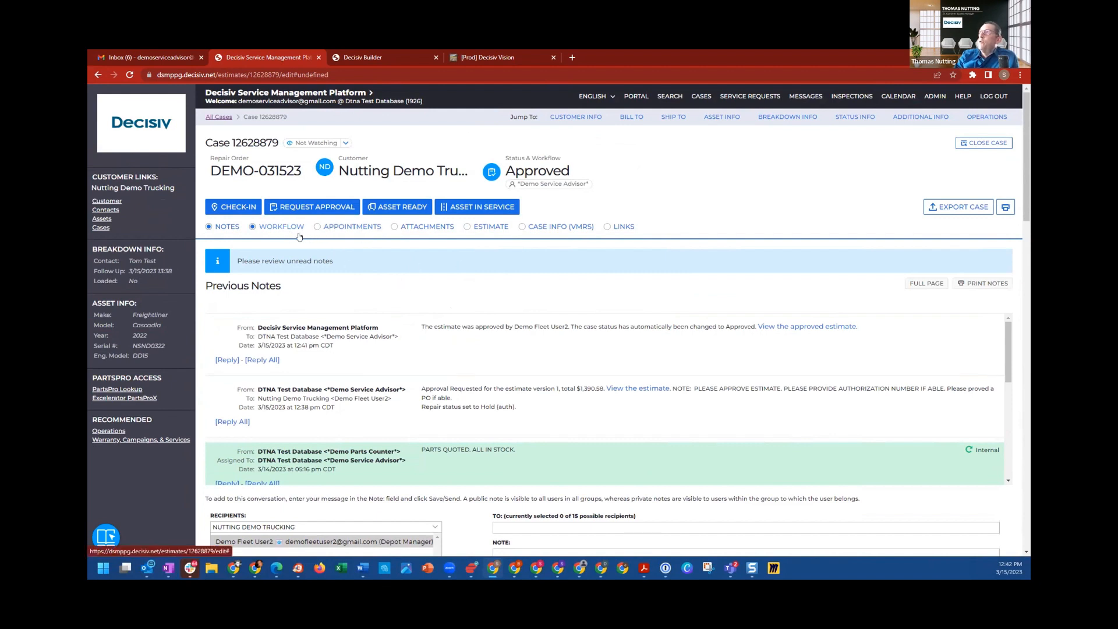
Step: Open the case's workflow and look over its previous assignments and the form for assigning the case
click(399, 209)
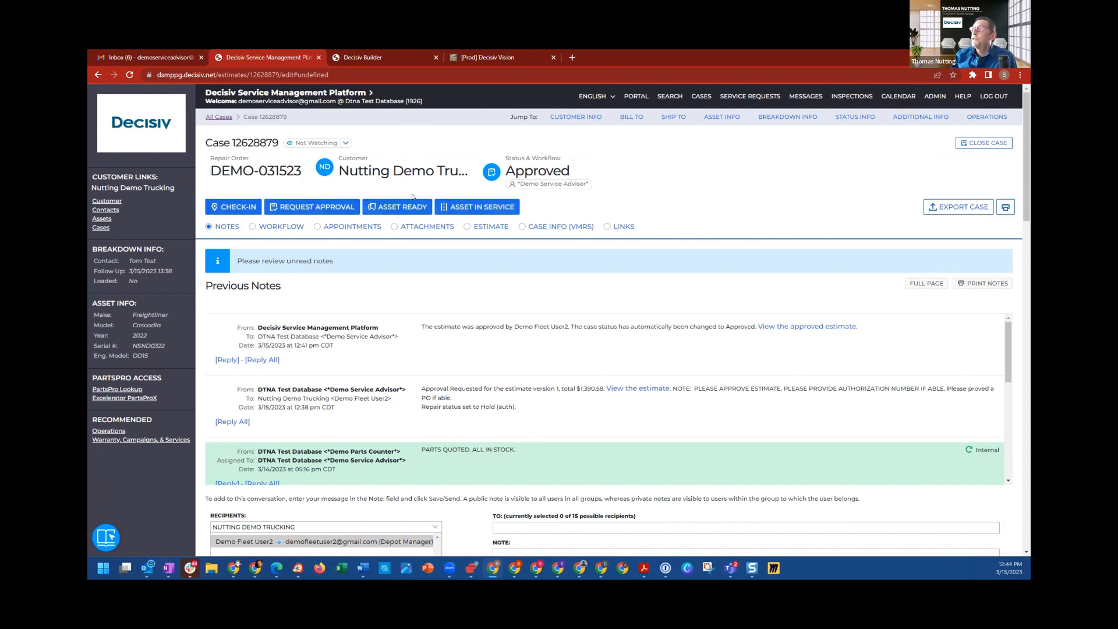
click(276, 228)
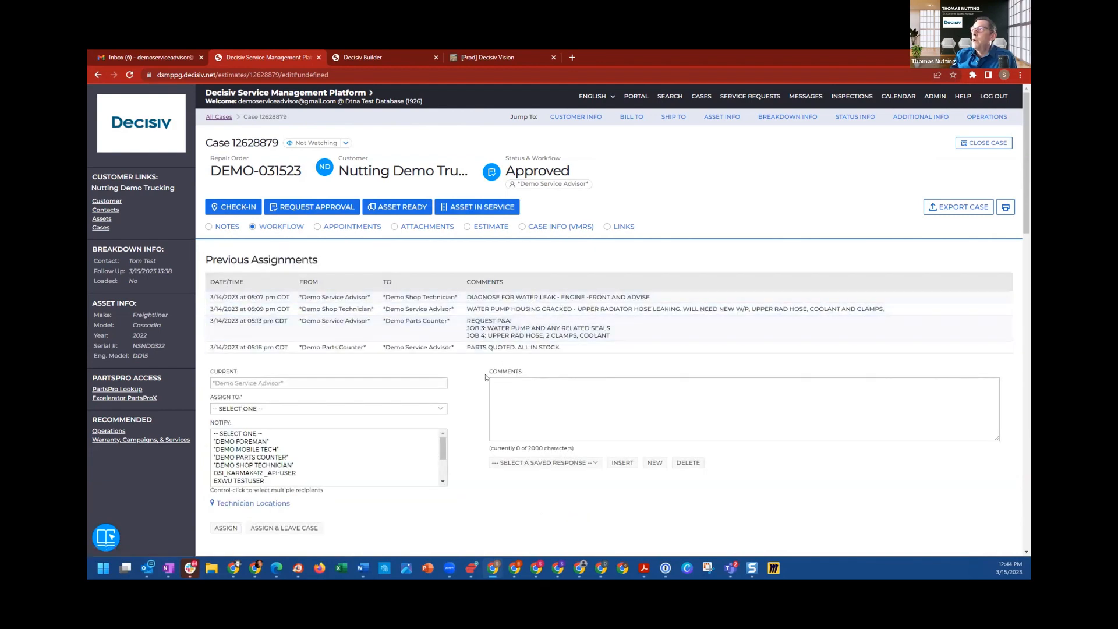
scroll(475, 373, down, 2)
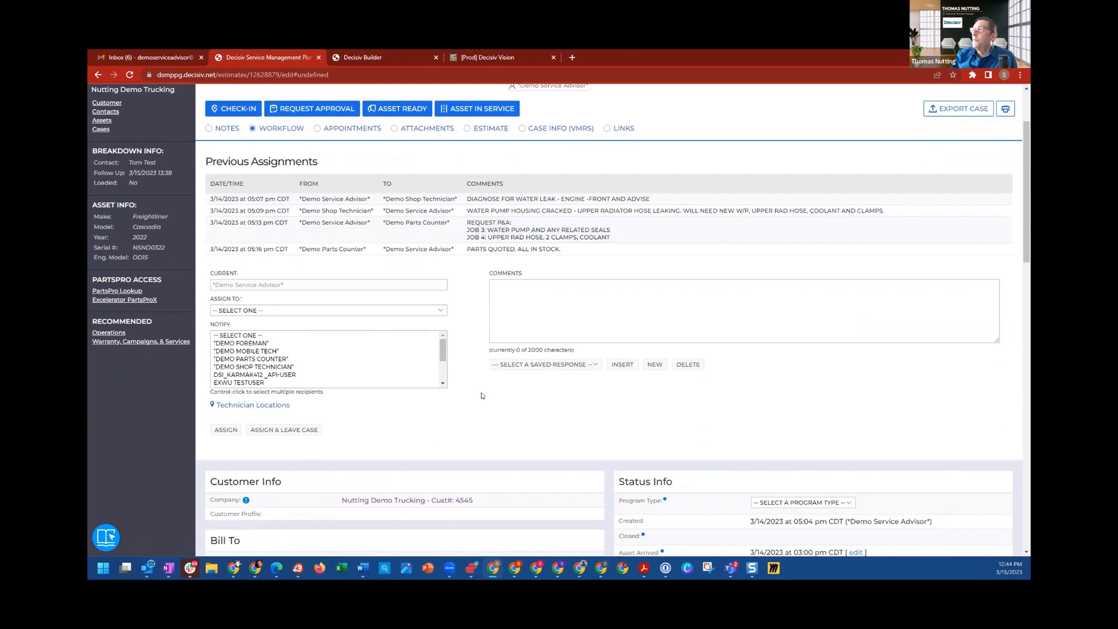
scroll(481, 399, down, 2)
scroll(512, 432, up, 6)
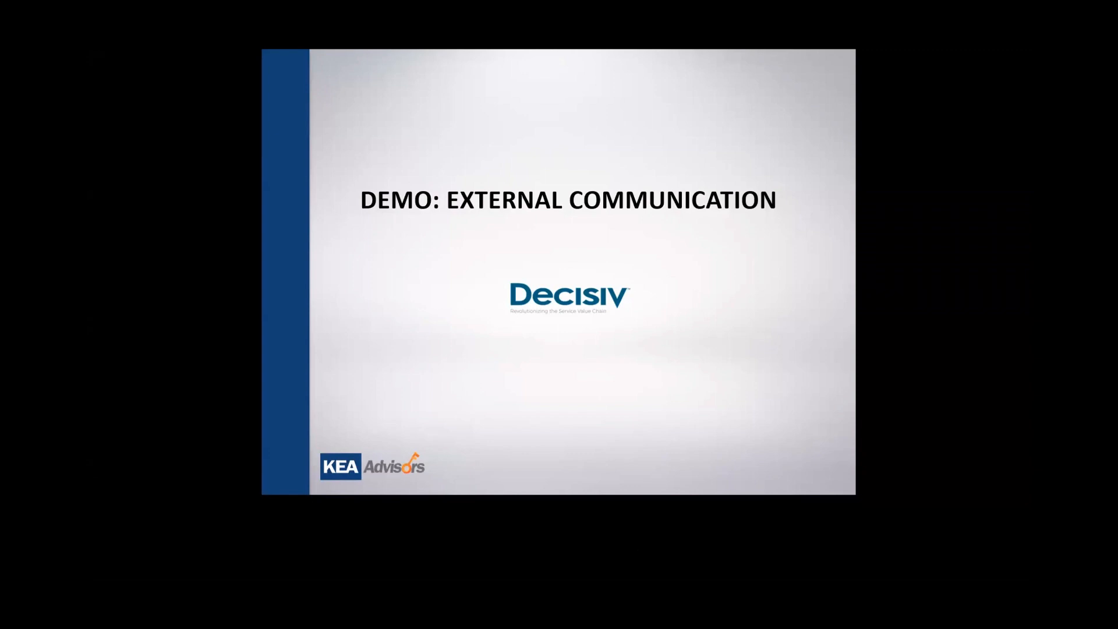
key(Right)
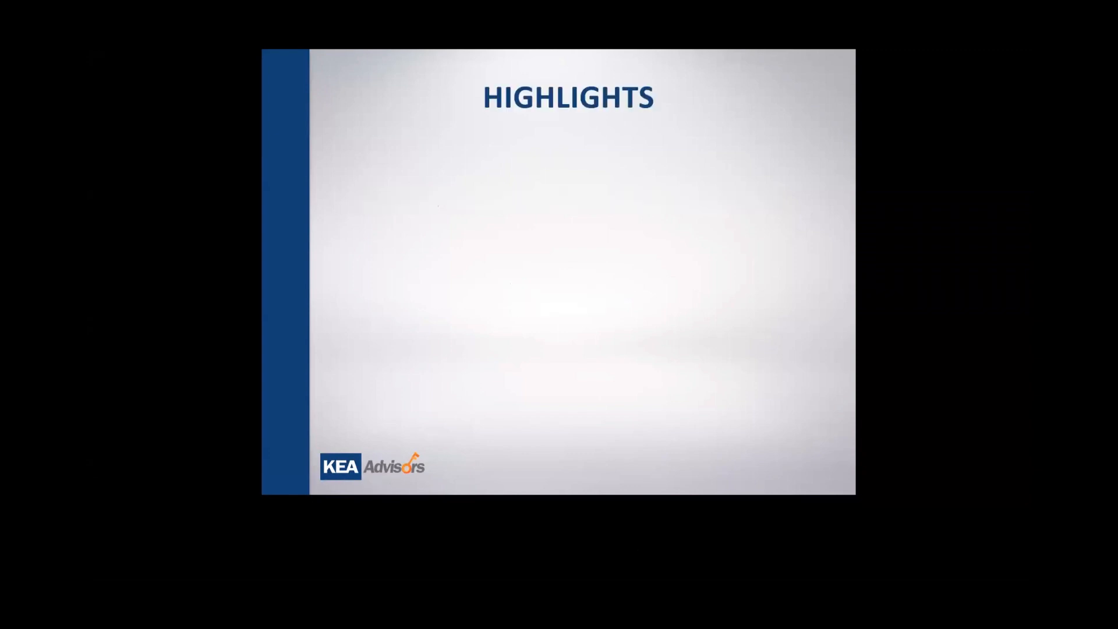
key(Right)
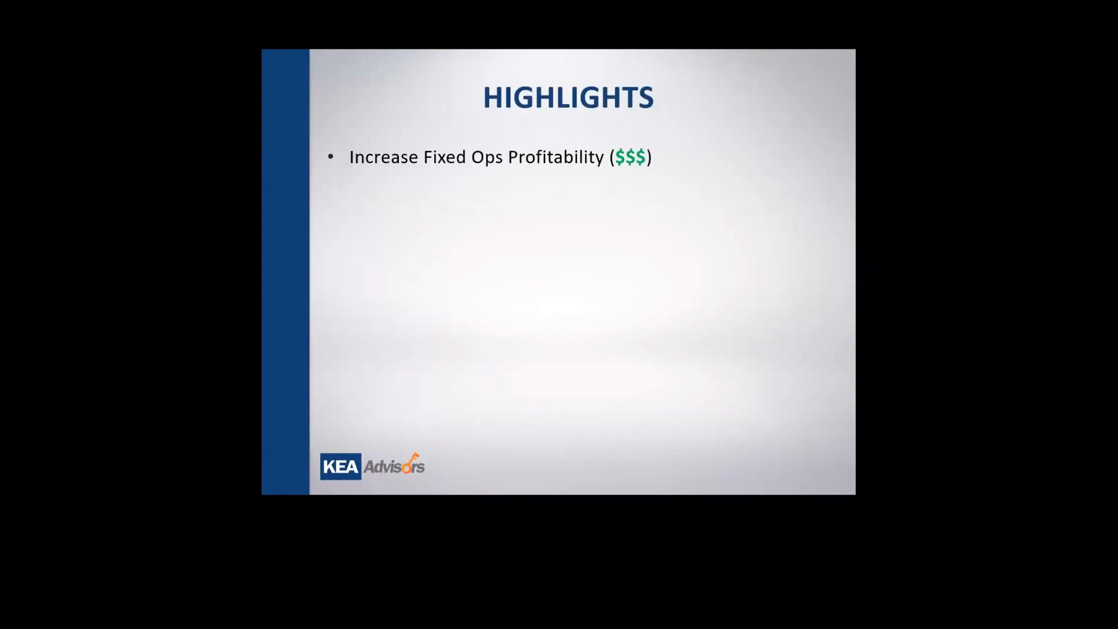
key(Right)
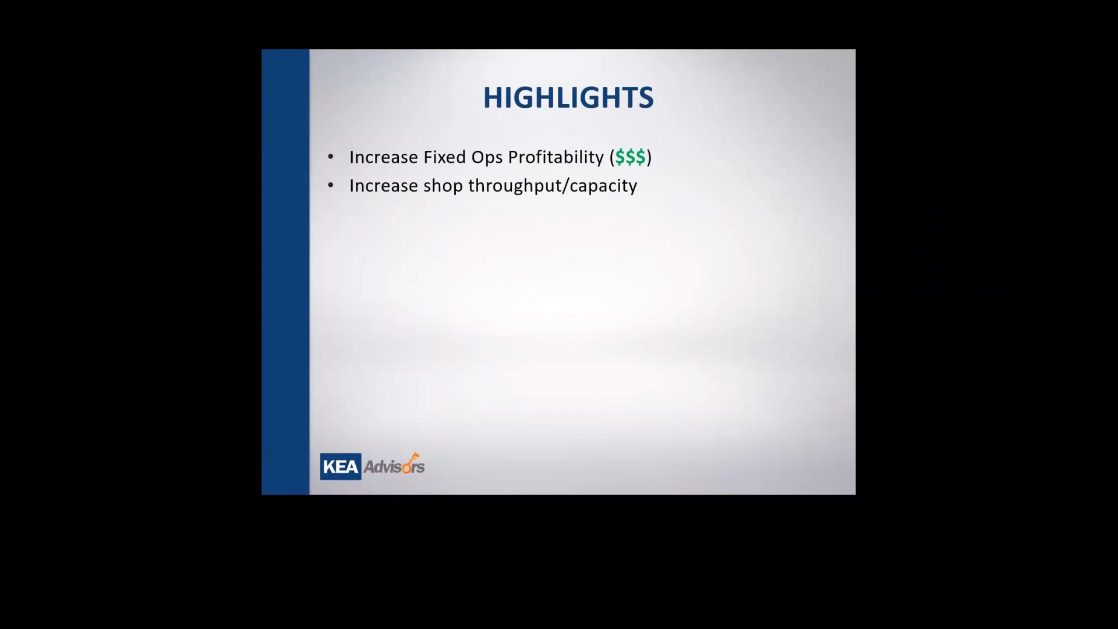